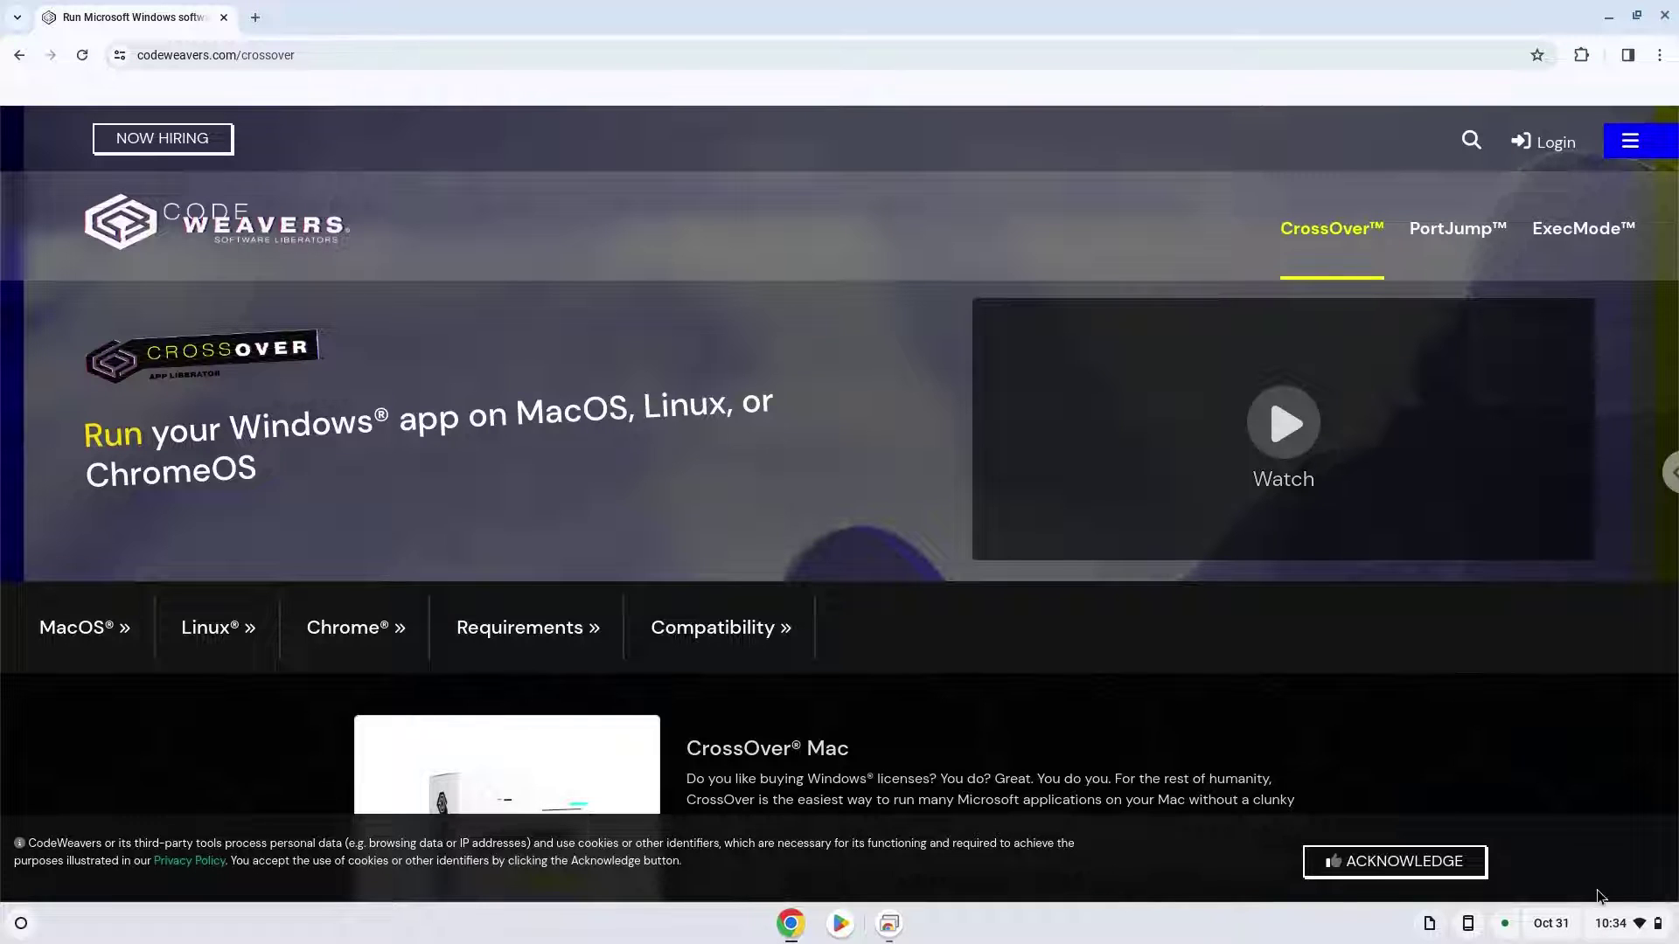
Open Settings, go to Advanced > Developers, and turn on the Linux development environment.
{"action": "left_click", "coordinate": [1608, 921]}
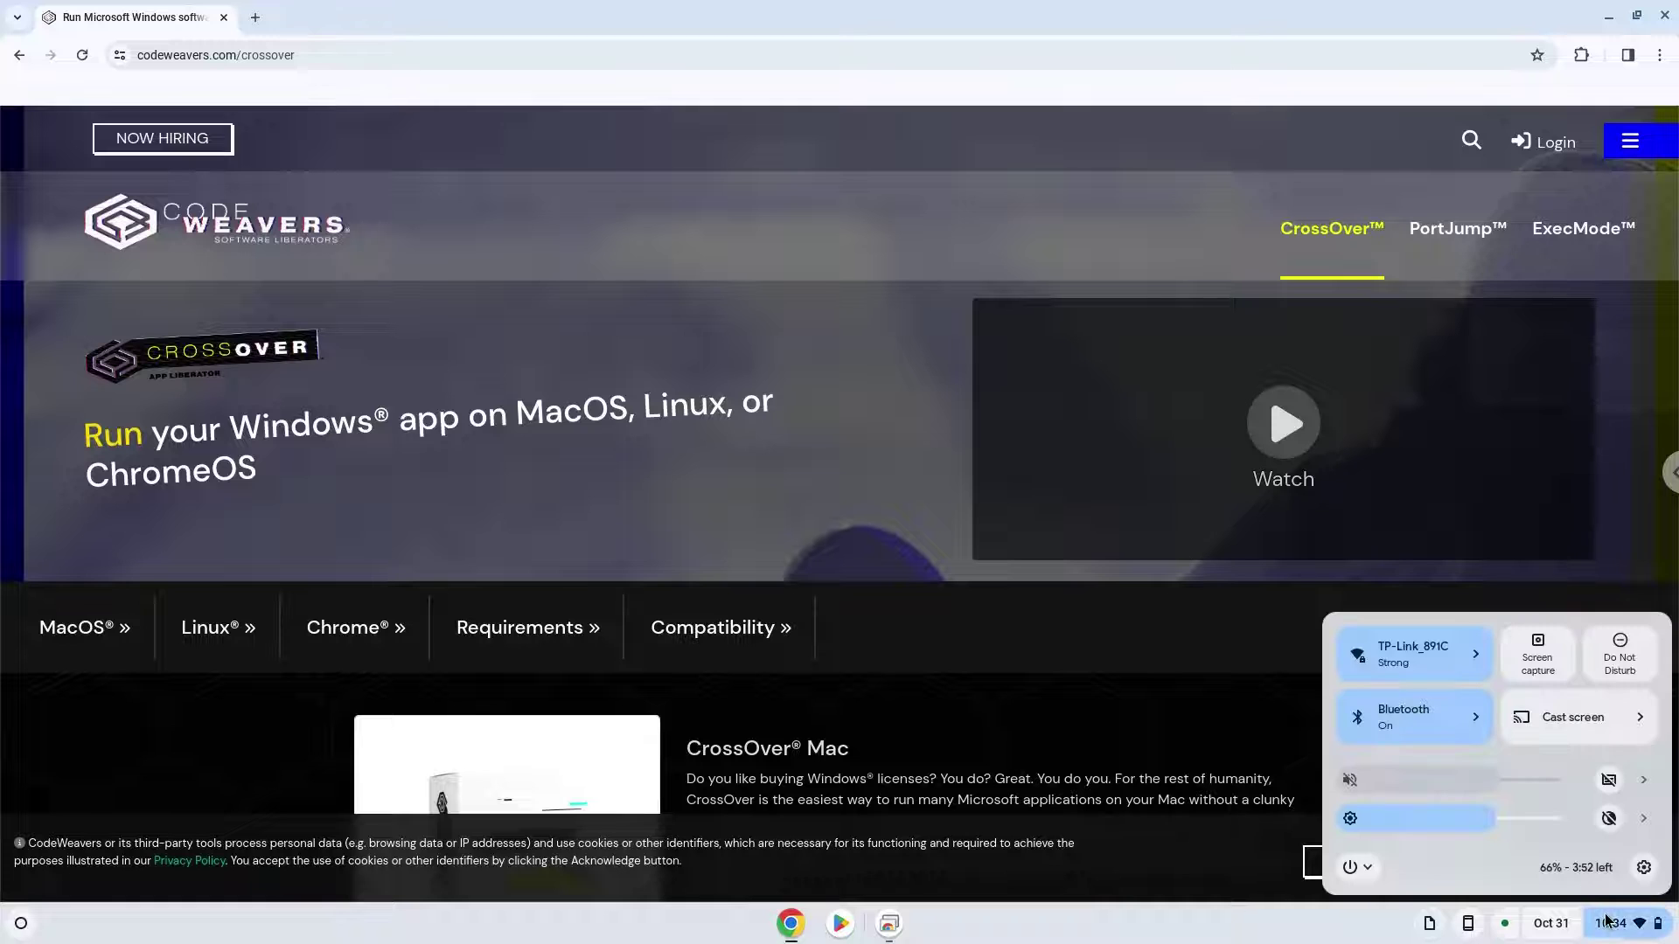
{"action": "left_click", "coordinate": [1643, 868]}
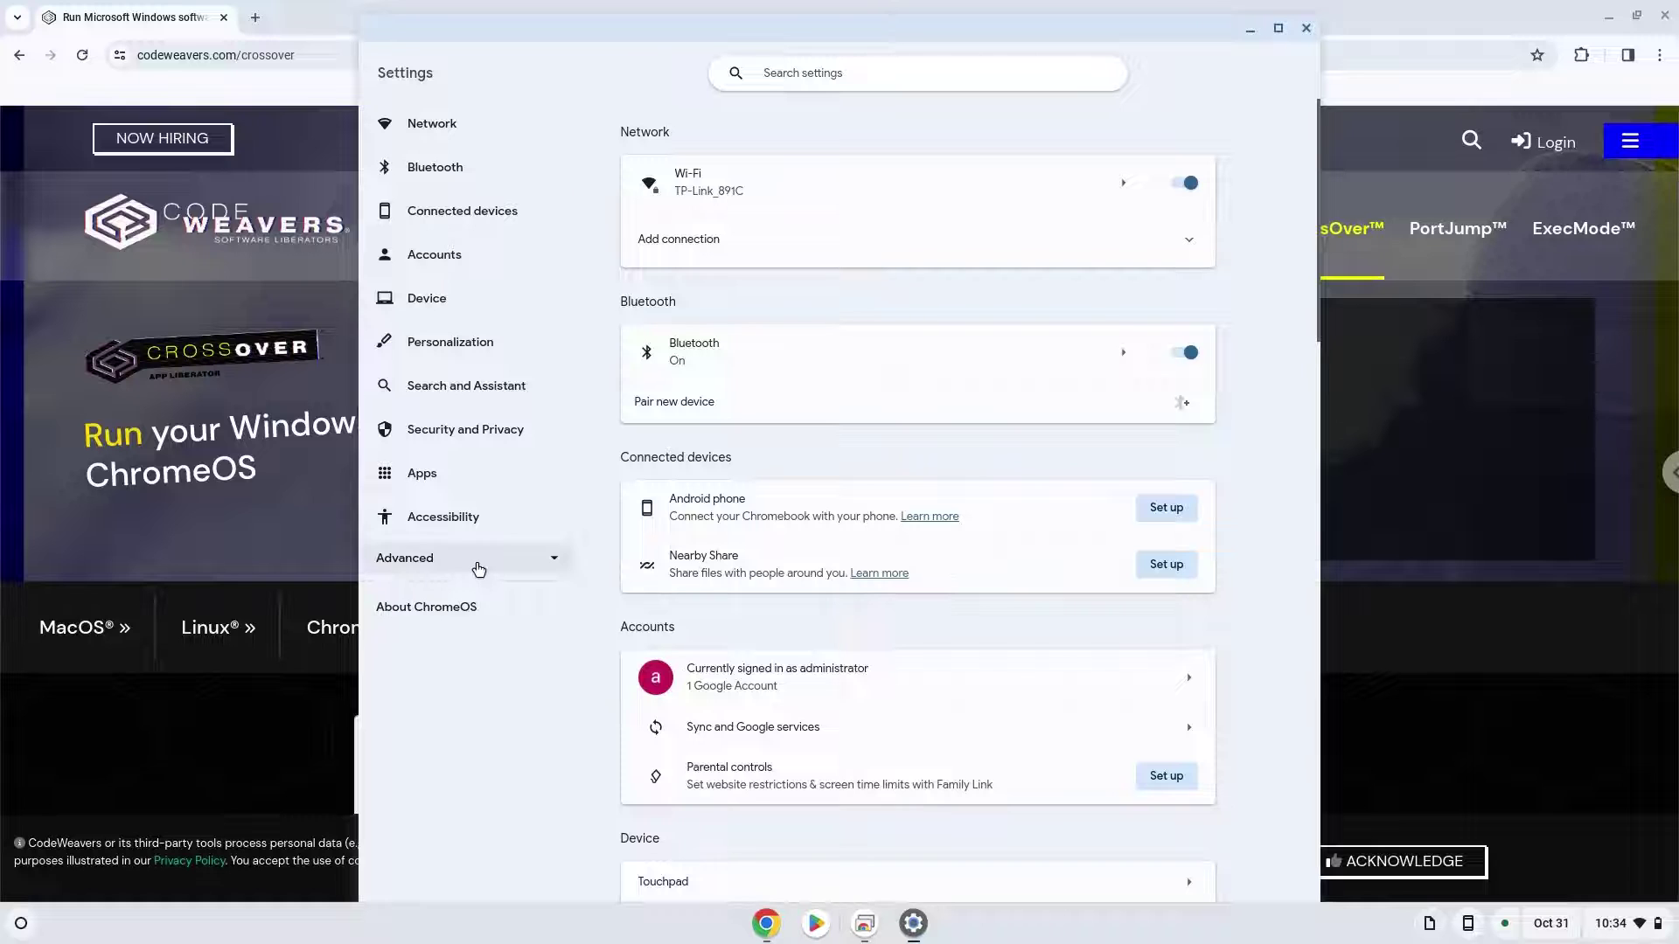
{"action": "left_click", "coordinate": [477, 567]}
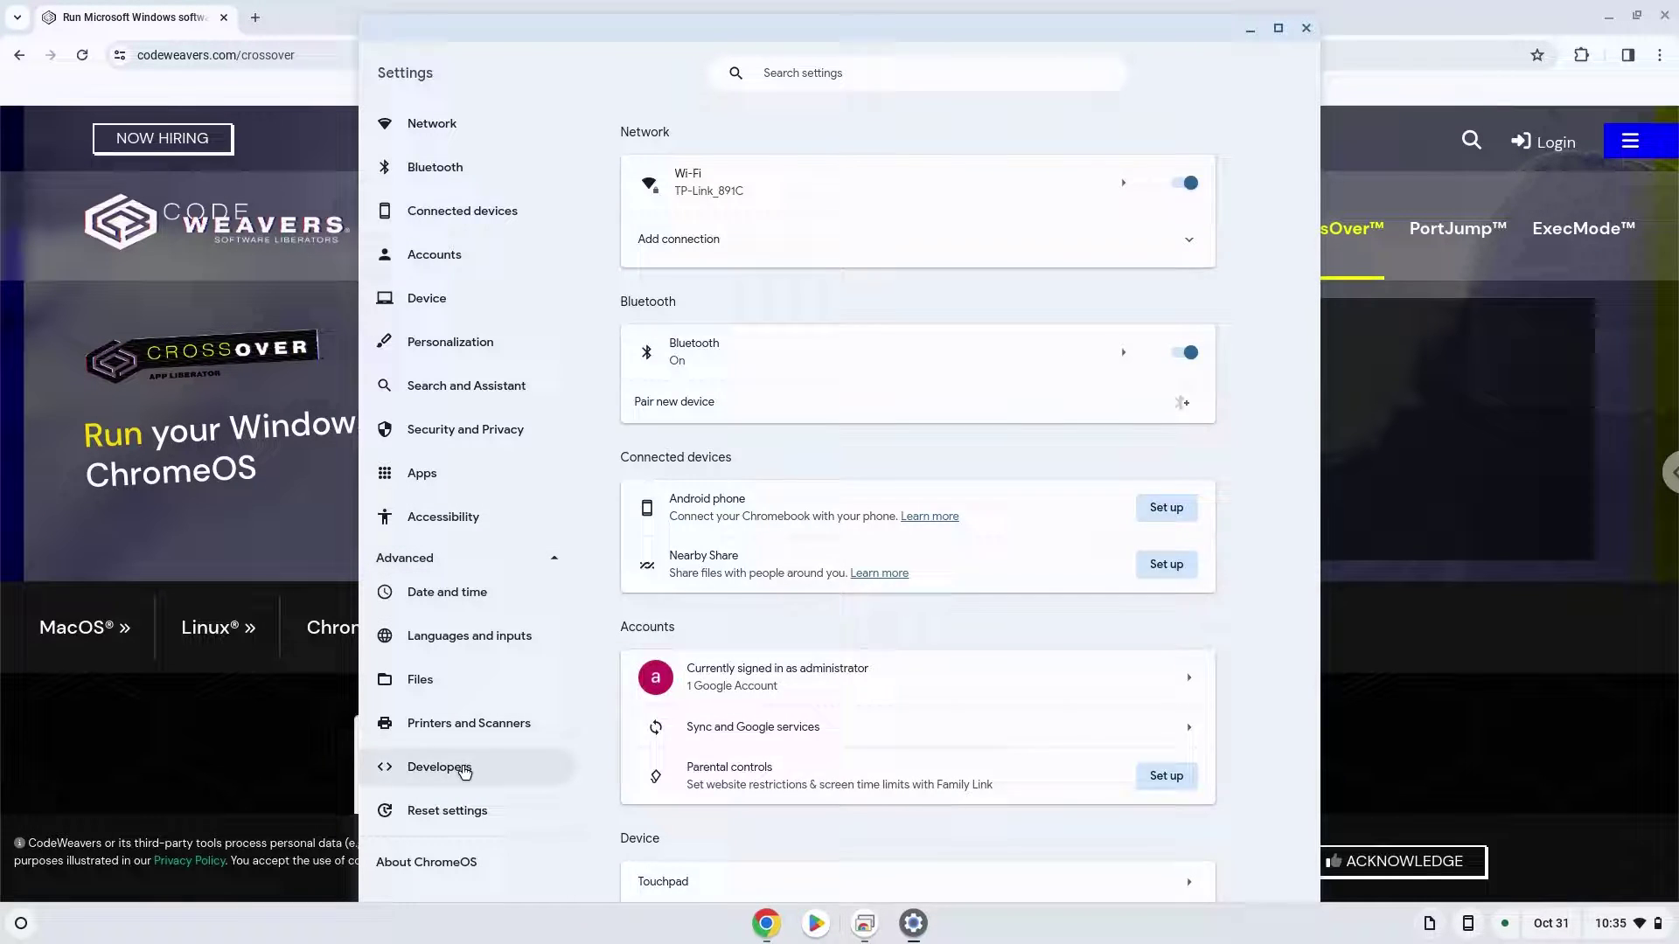
{"action": "left_click", "coordinate": [465, 771]}
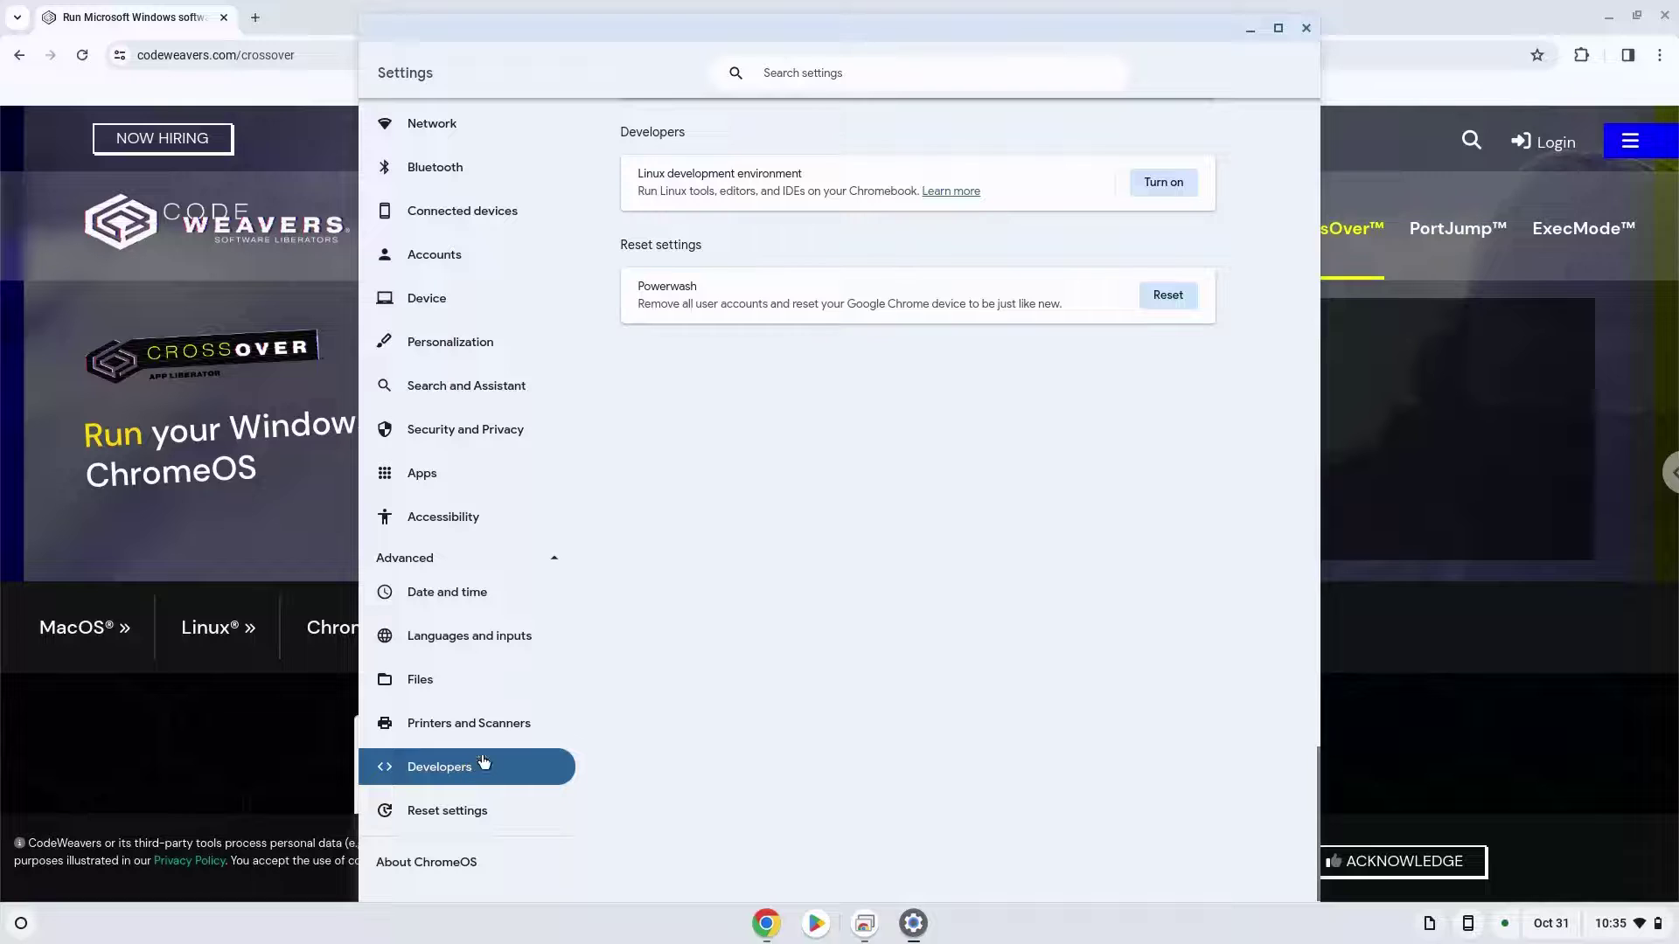
{"action": "left_click", "coordinate": [1148, 188]}
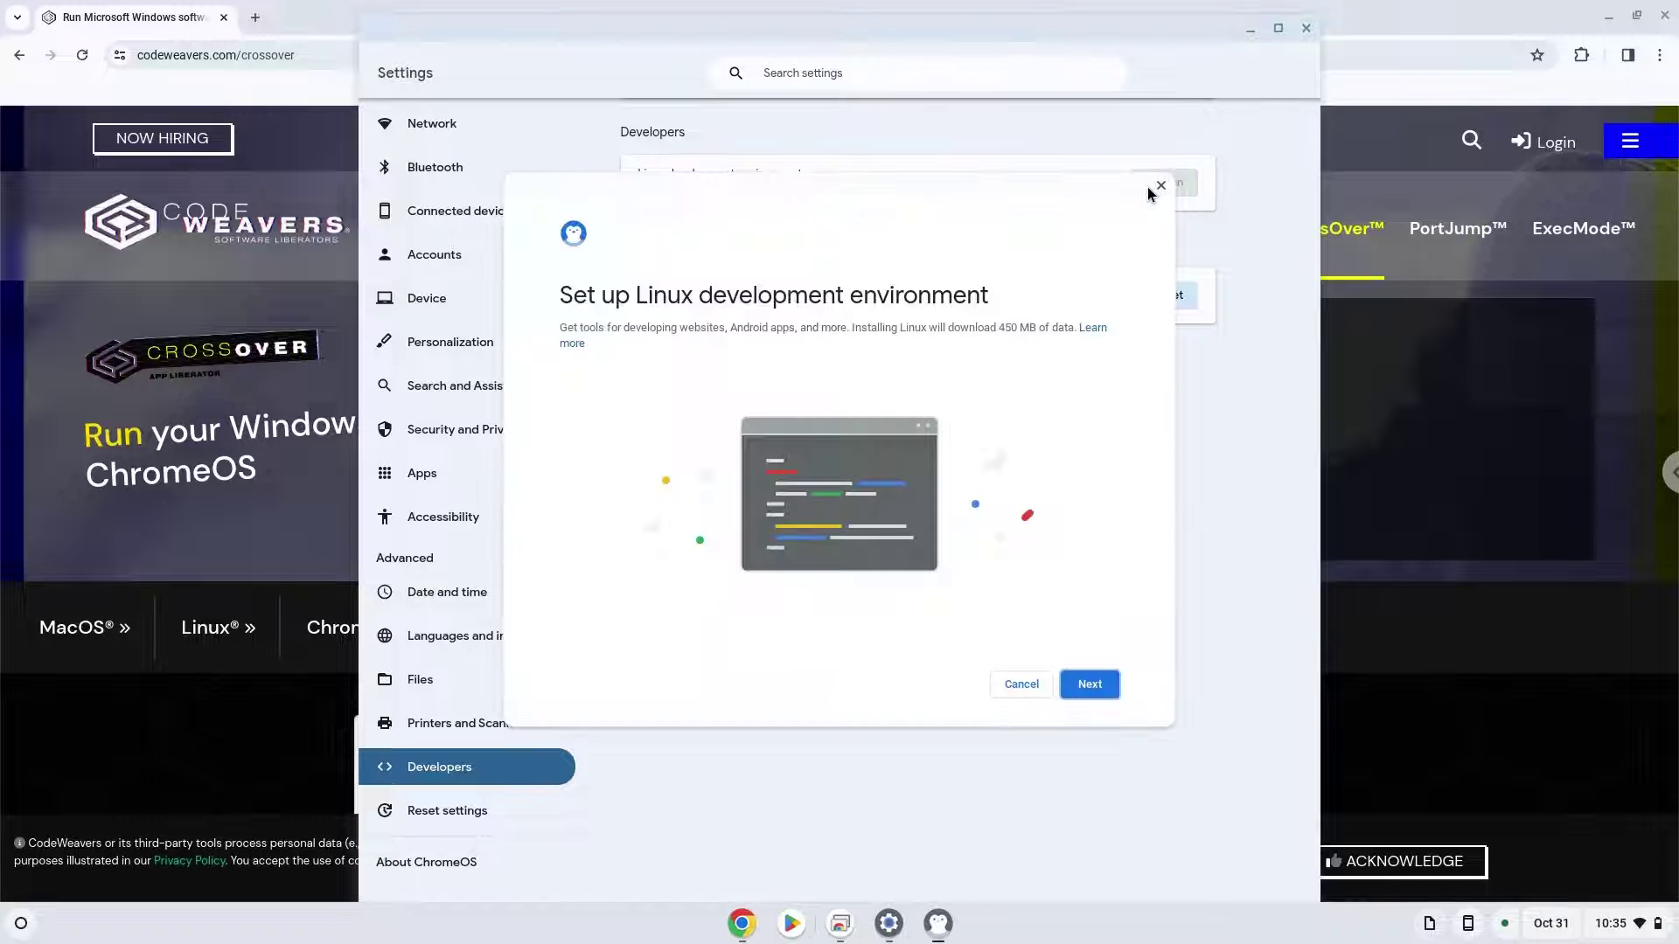
Go through Next and Install to set up Linux, then close the finished terminal.
{"action": "left_click", "coordinate": [1084, 683]}
{"action": "left_click", "coordinate": [1080, 684]}
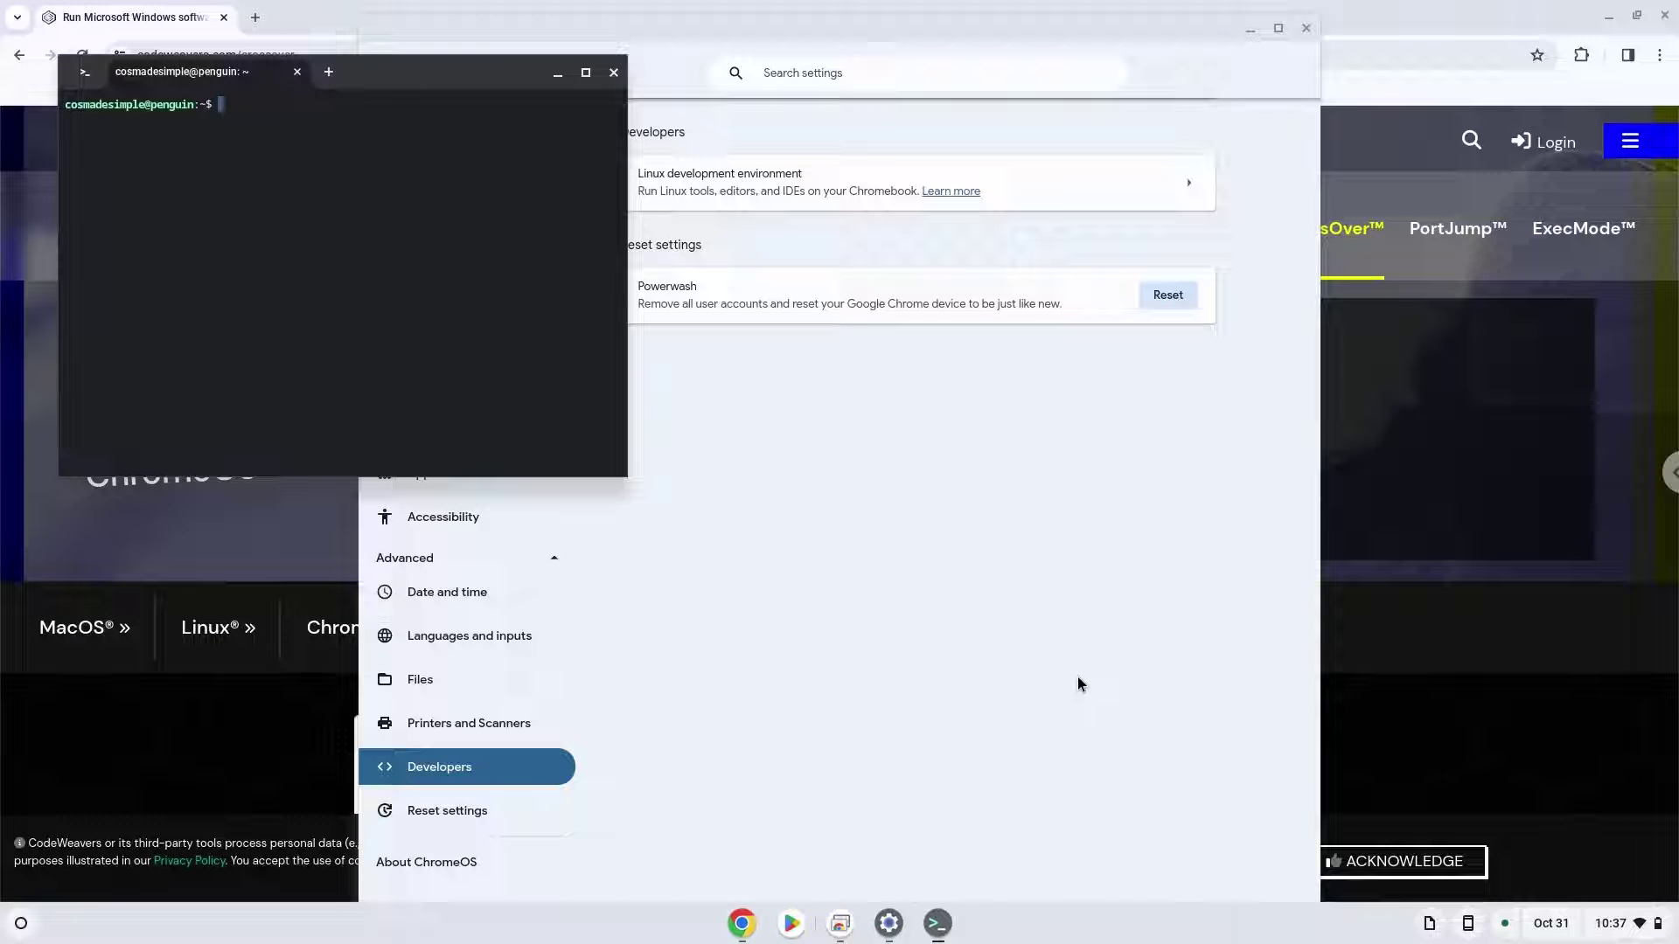
{"action": "left_click", "coordinate": [614, 73]}
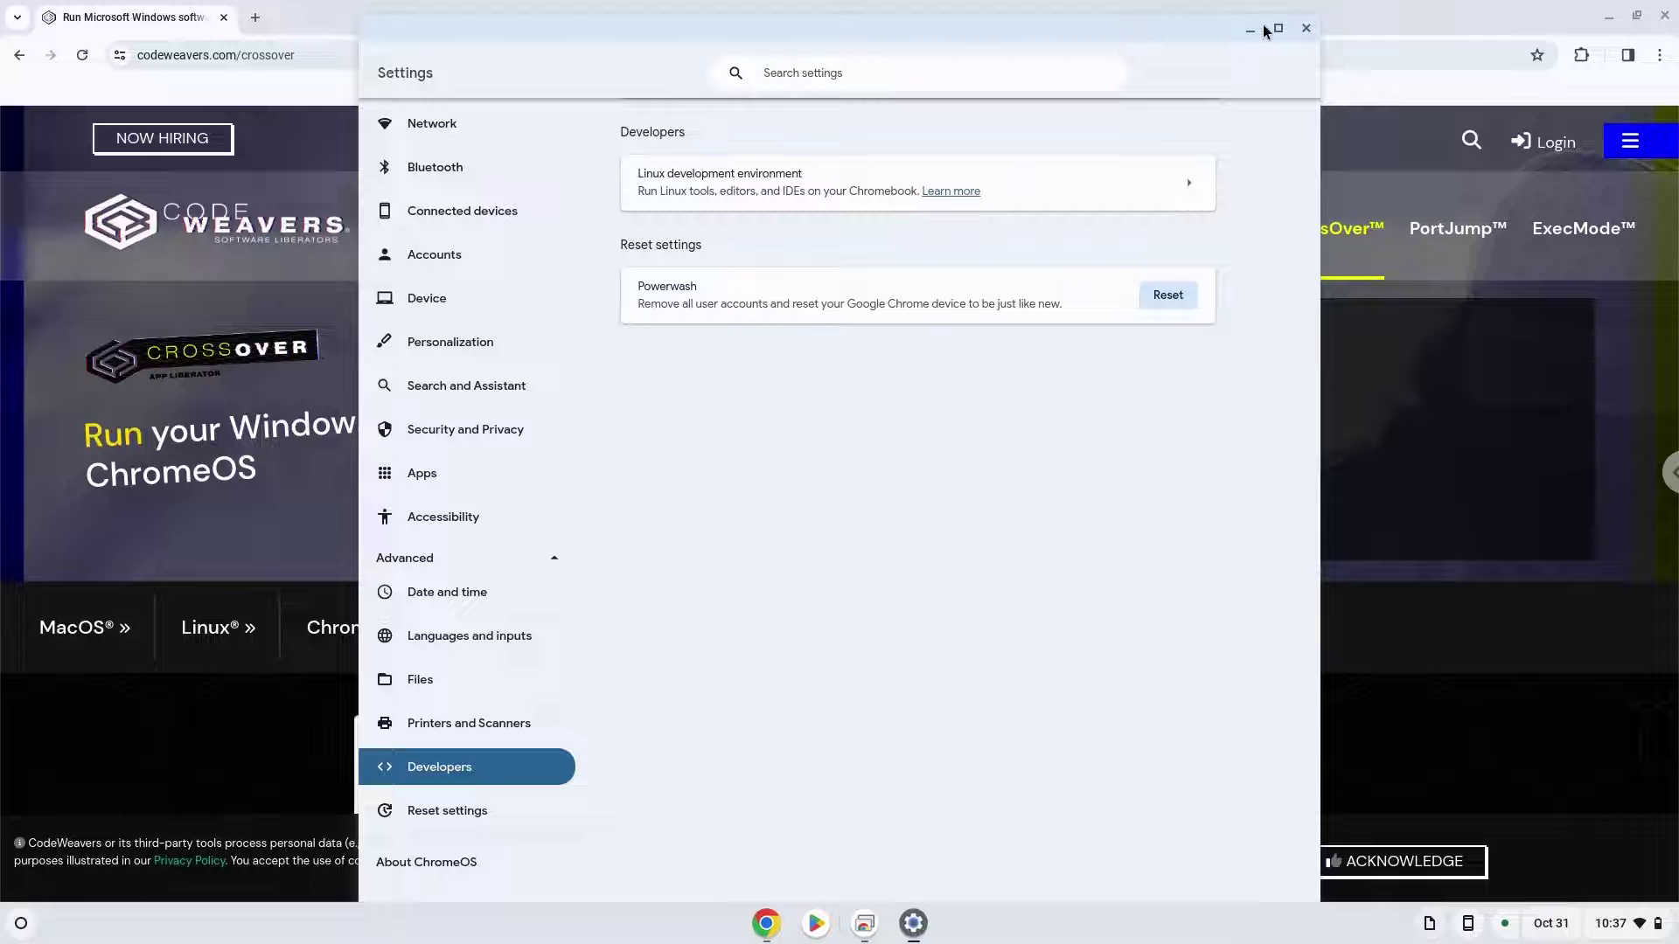
Close Settings and open the CrossOver ChromeOS FREE TRIAL page on the CodeWeavers site.
{"action": "left_click", "coordinate": [1305, 28]}
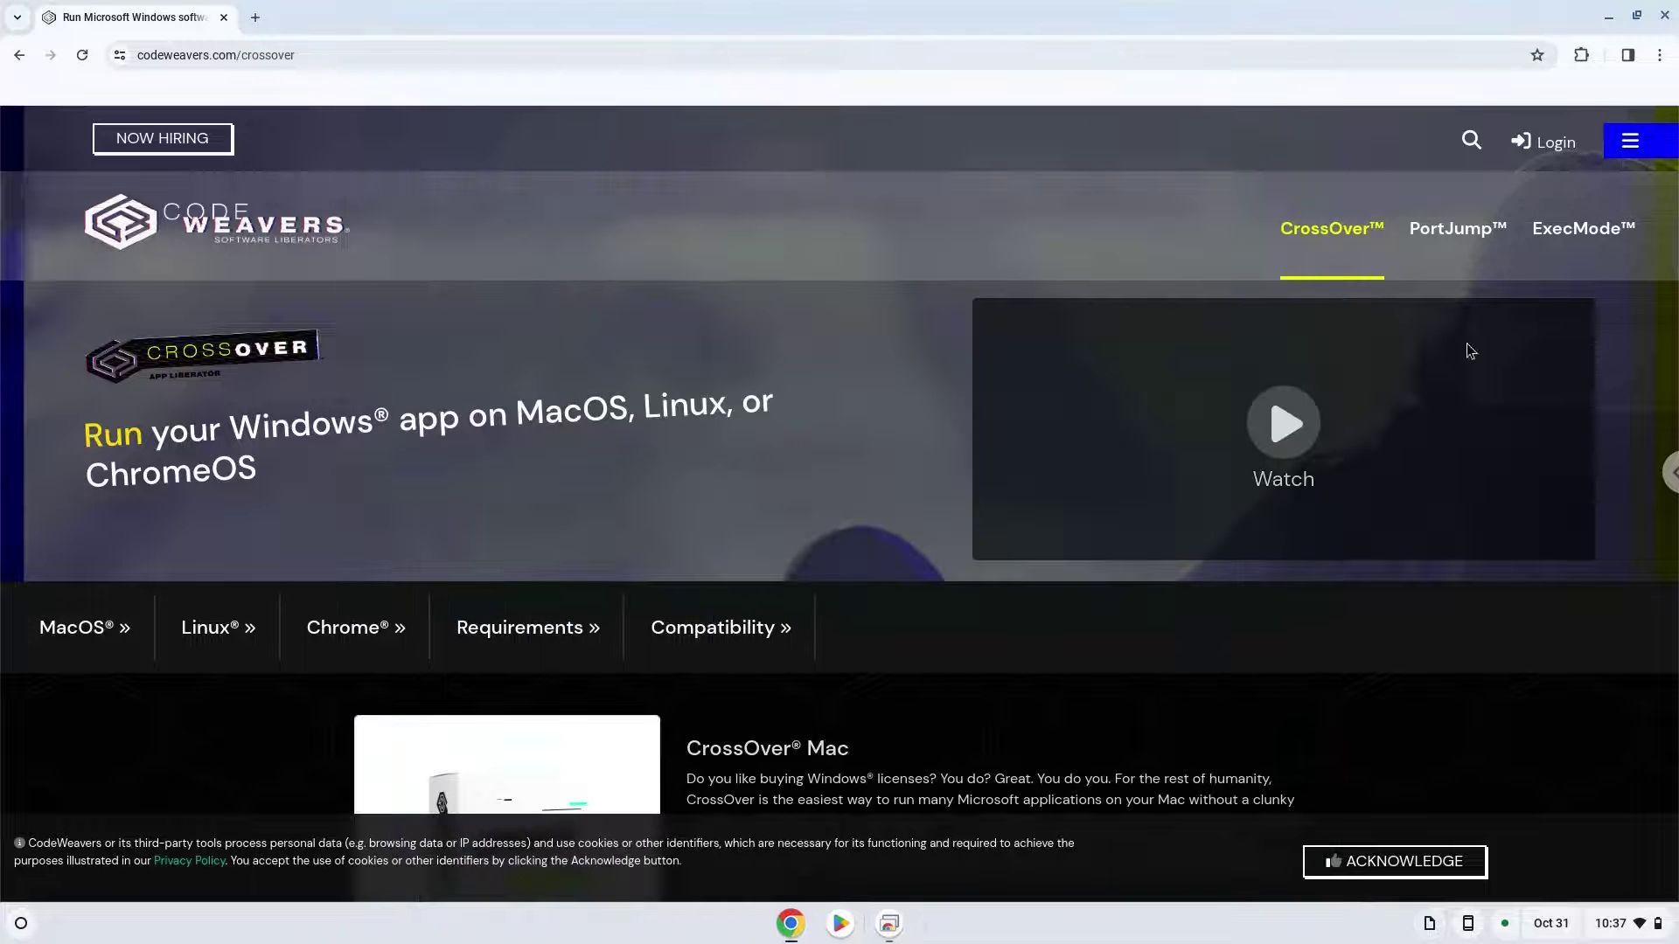
{"action": "scroll", "coordinate": [1481, 404], "scroll_direction": "down", "scroll_amount": 6}
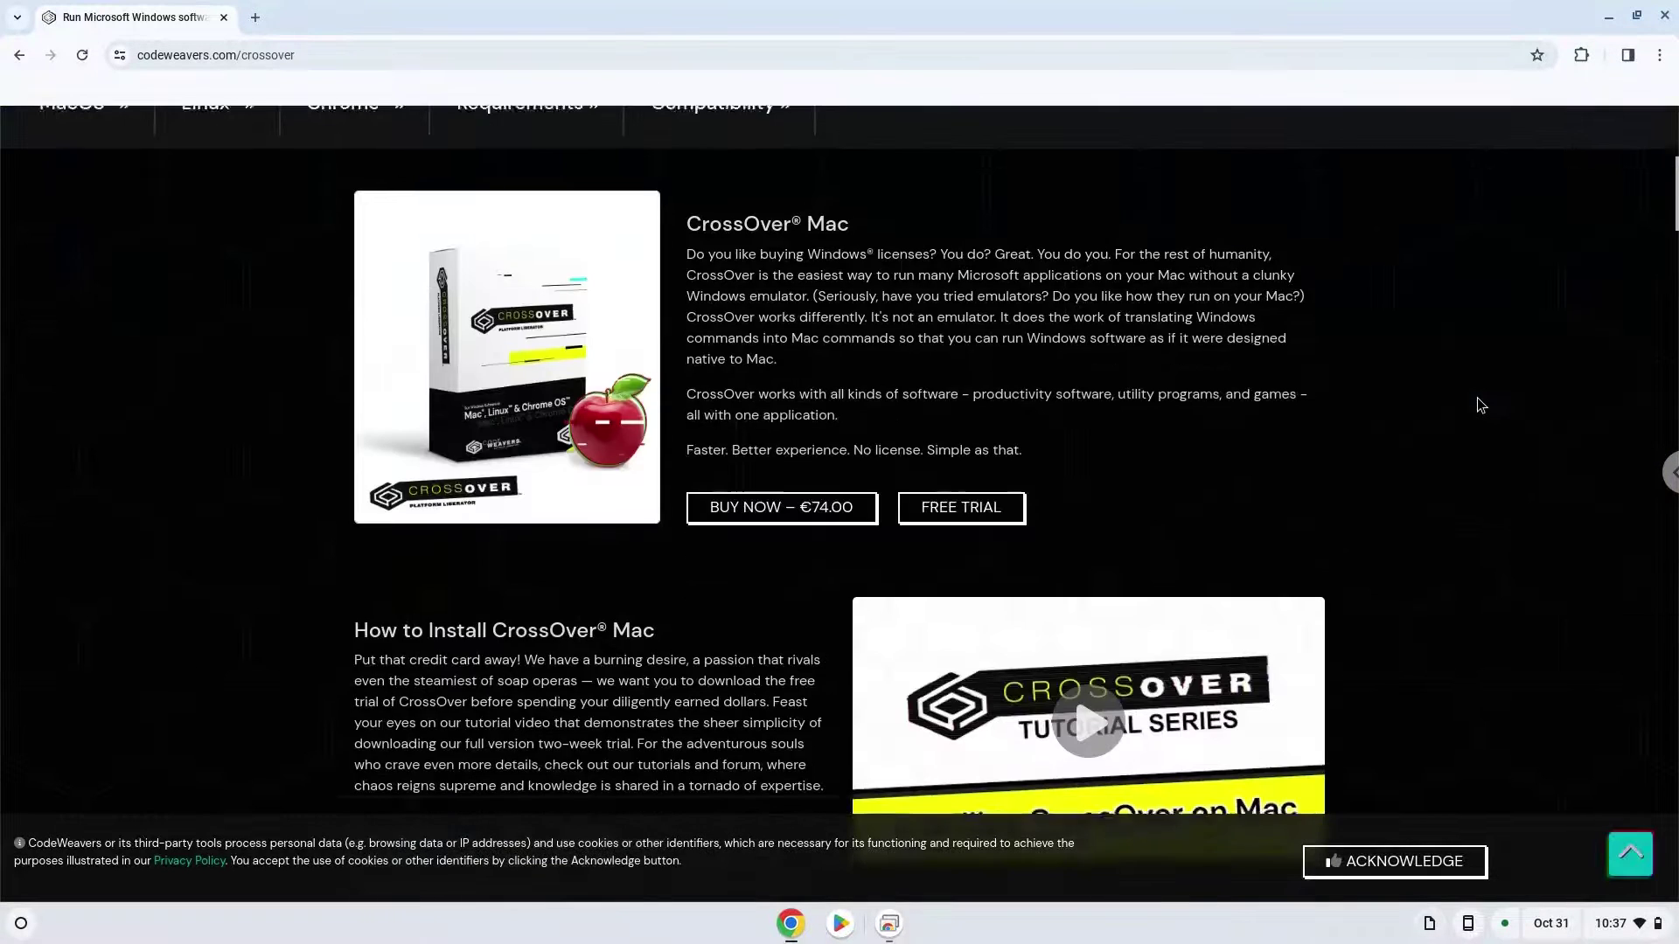
{"action": "scroll", "coordinate": [1480, 405], "scroll_direction": "down", "scroll_amount": 10}
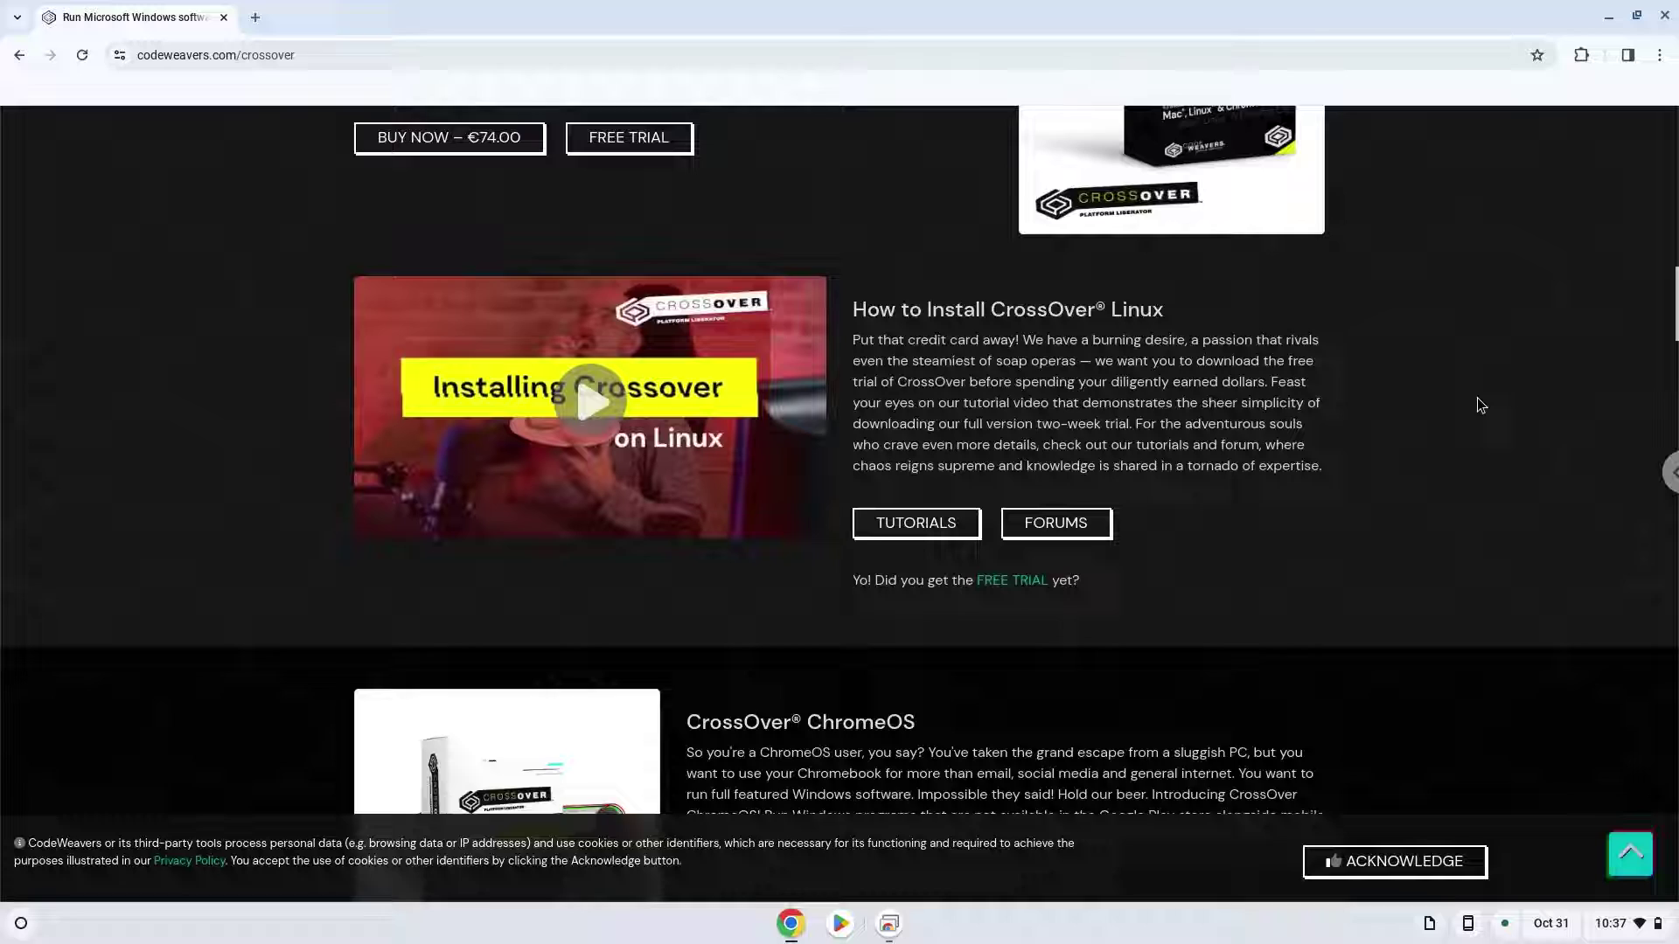
{"action": "scroll", "coordinate": [1480, 405], "scroll_direction": "down", "scroll_amount": 4}
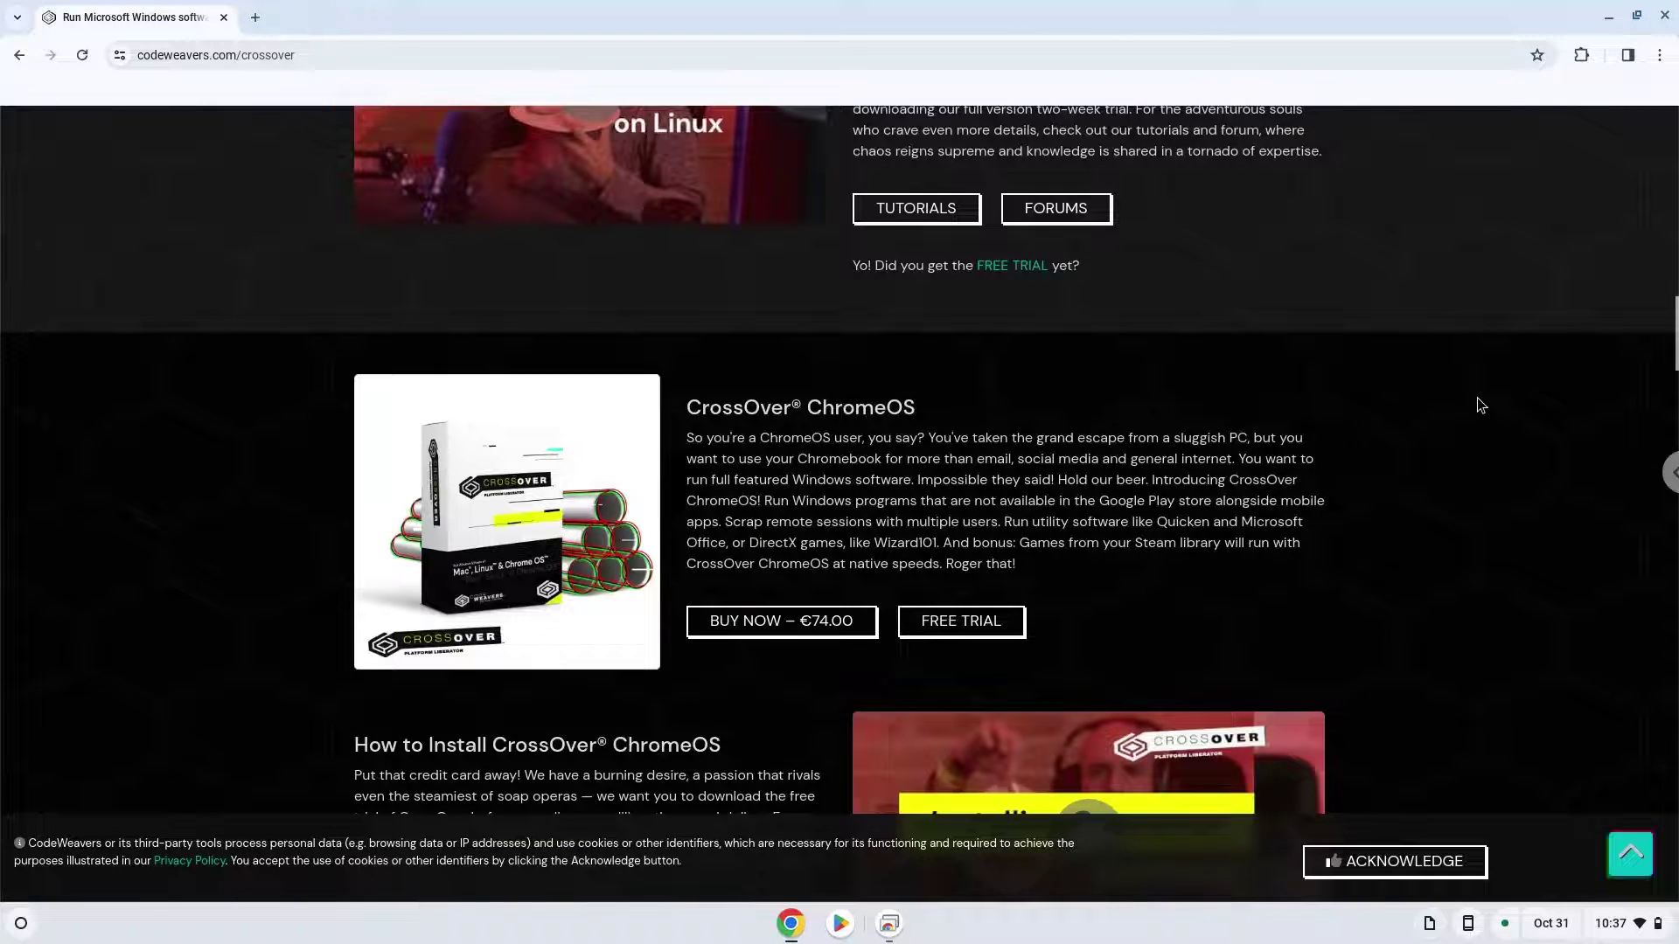
{"action": "left_click", "coordinate": [971, 621]}
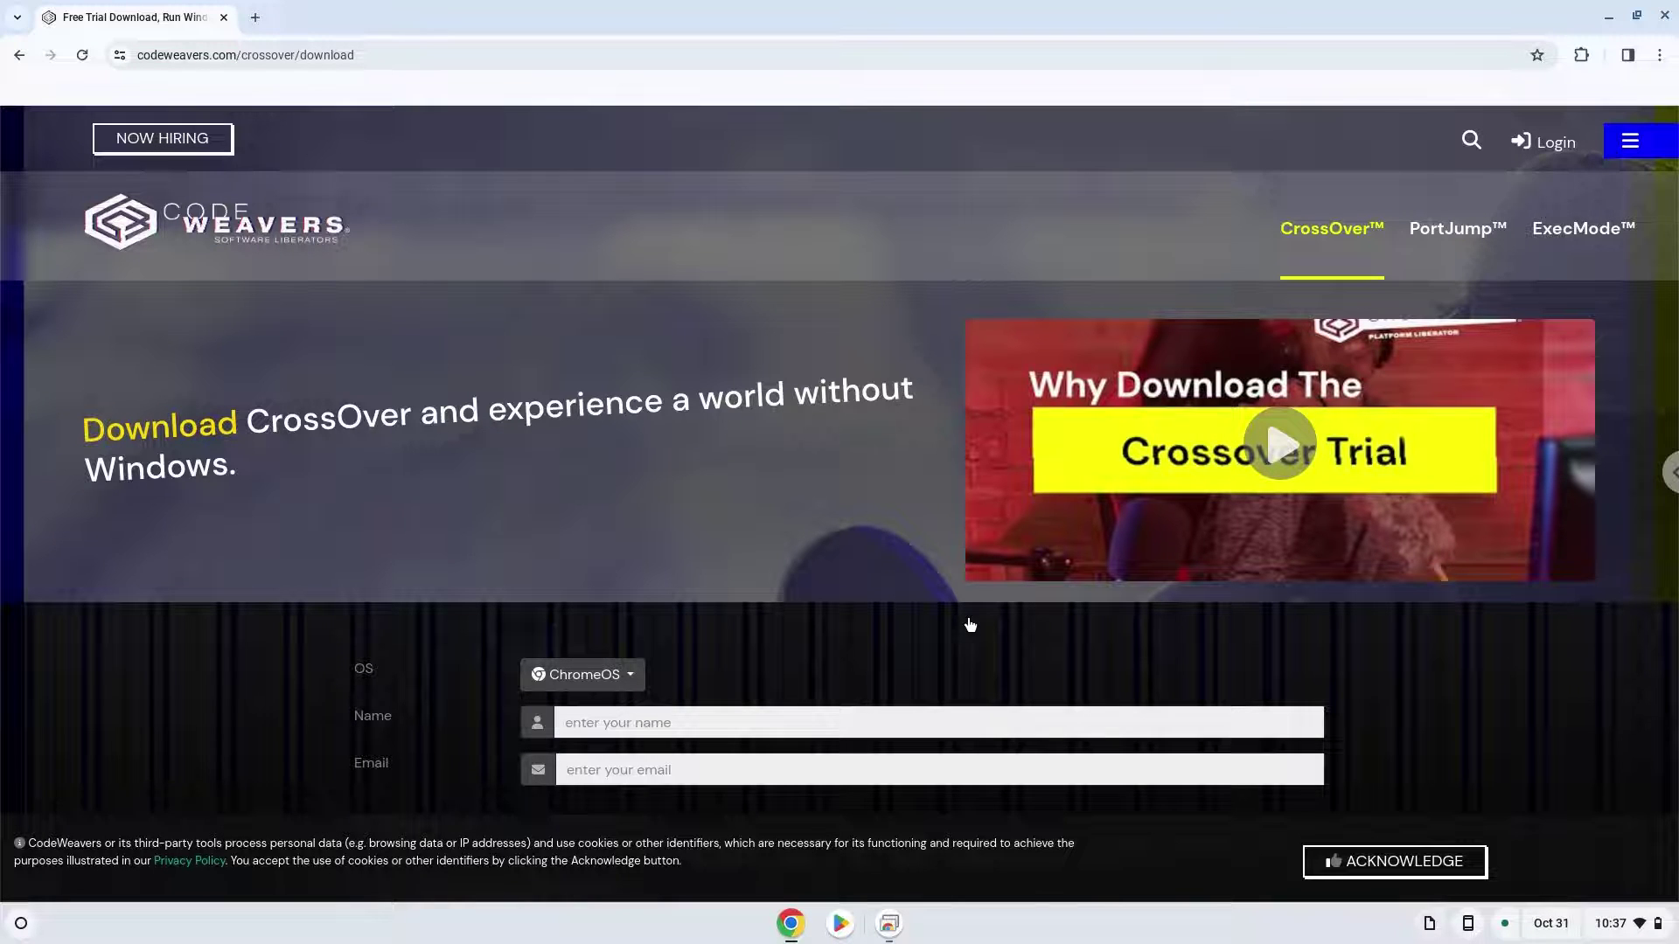
Scroll down the trial form to the opt-in box and Download Trial button.
{"action": "scroll", "coordinate": [964, 632], "scroll_direction": "down", "scroll_amount": 3}
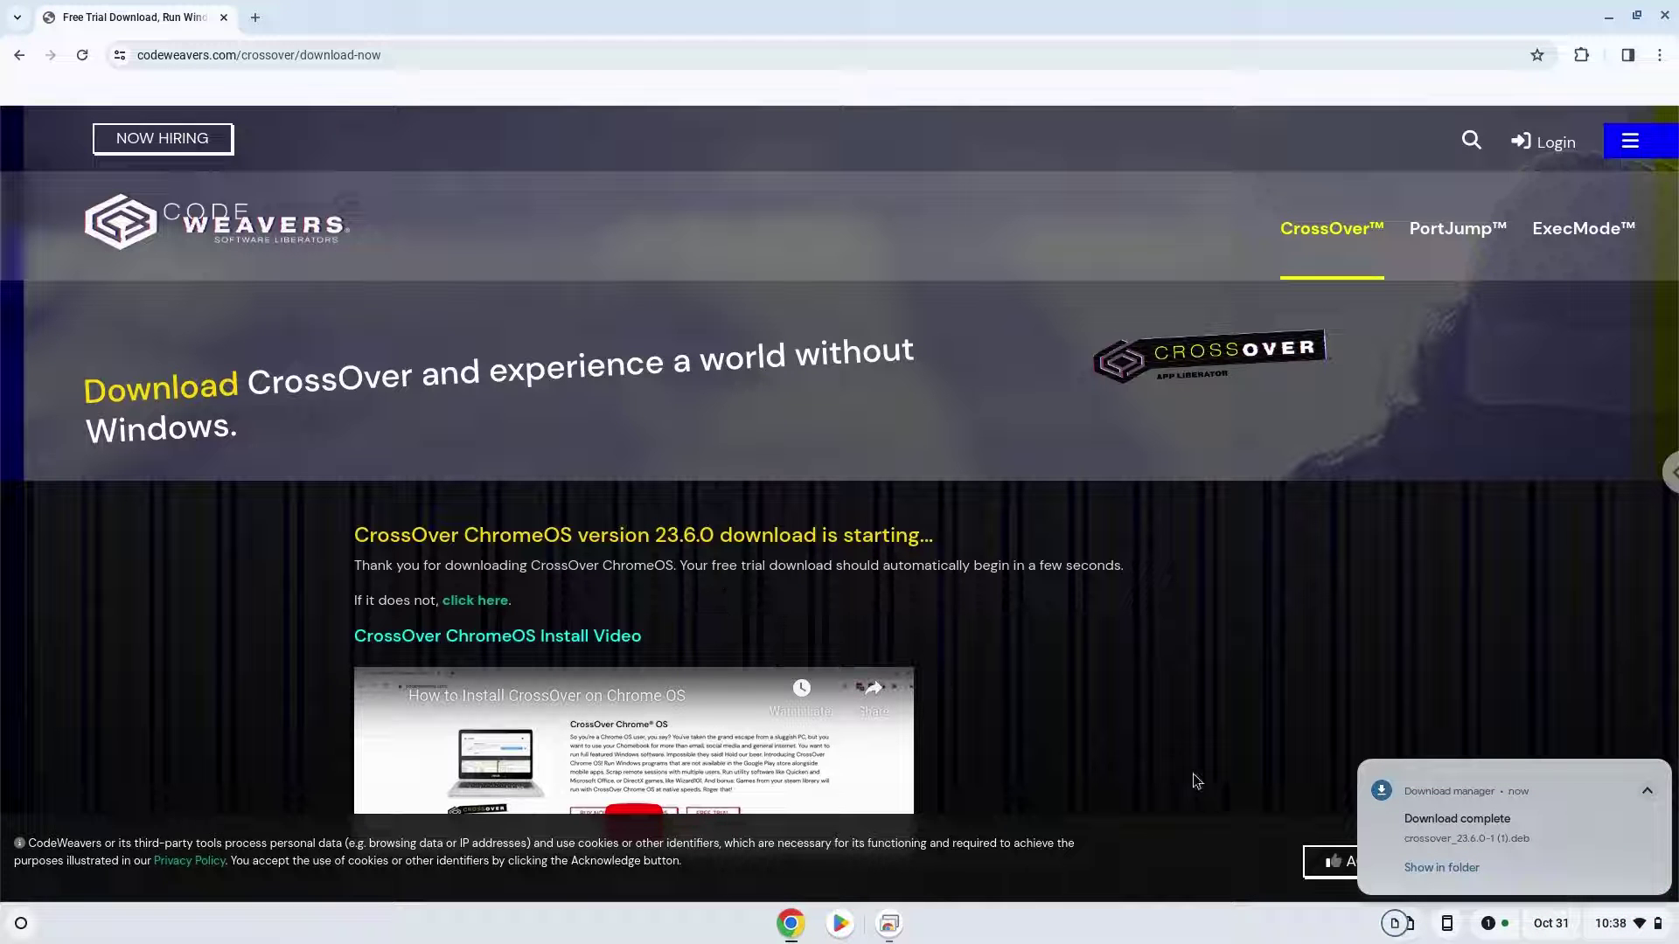
Install the newest crossover .deb from Downloads with Linux, then dismiss the installer dialog.
{"action": "left_click", "coordinate": [1431, 868]}
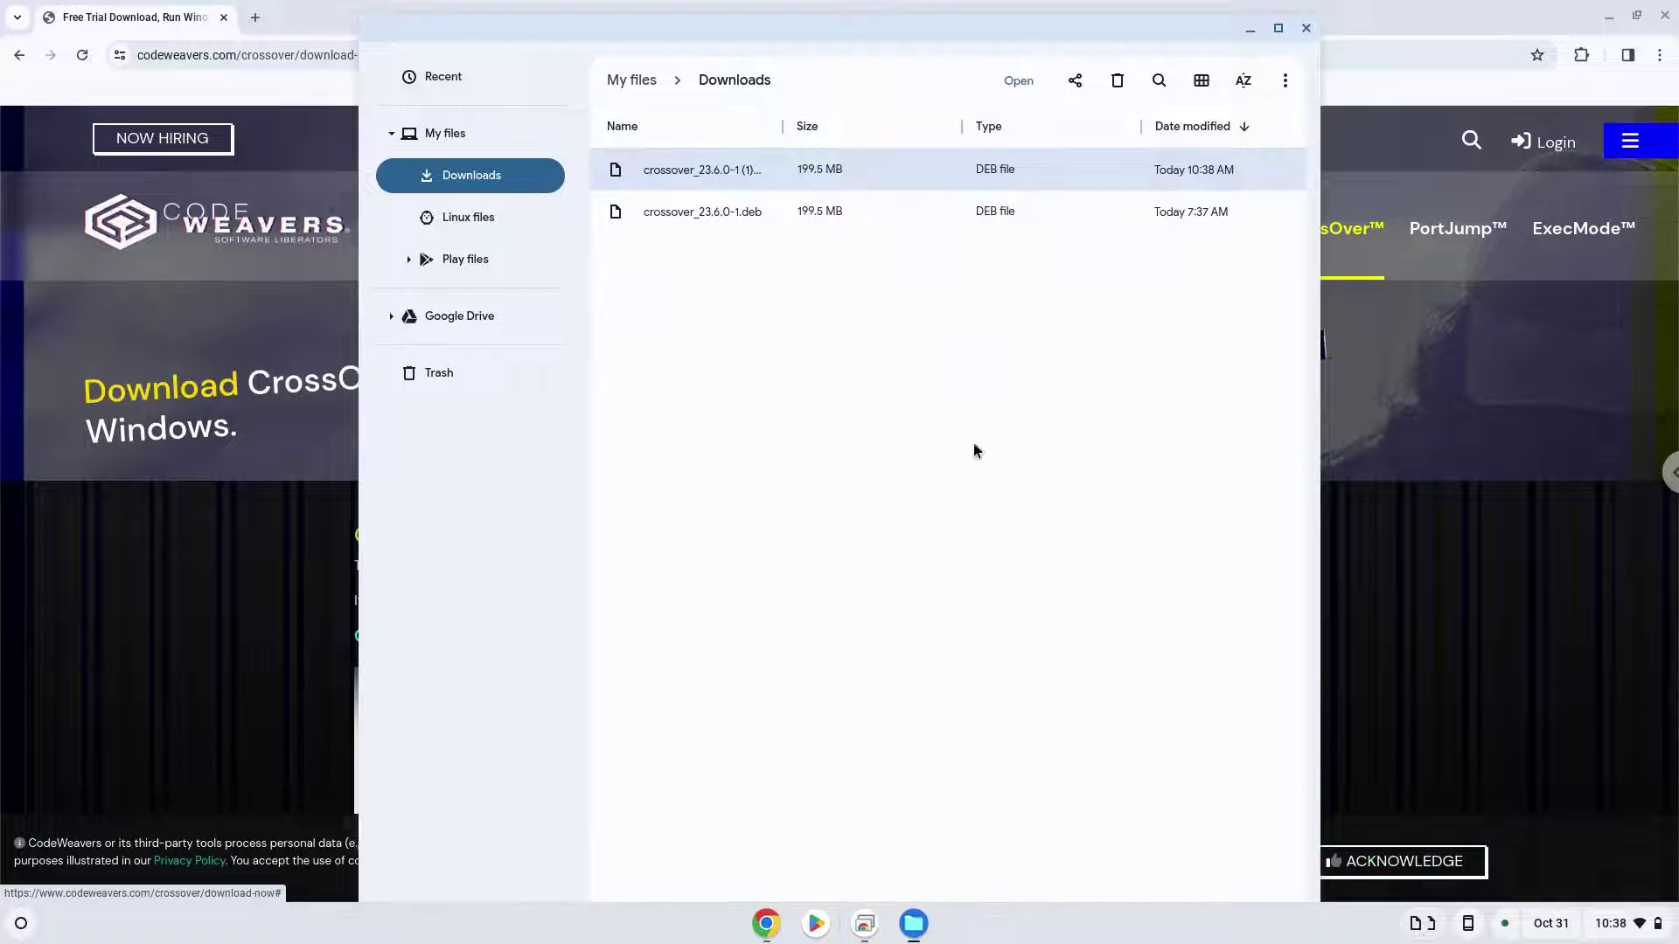
{"action": "right_click", "coordinate": [723, 169]}
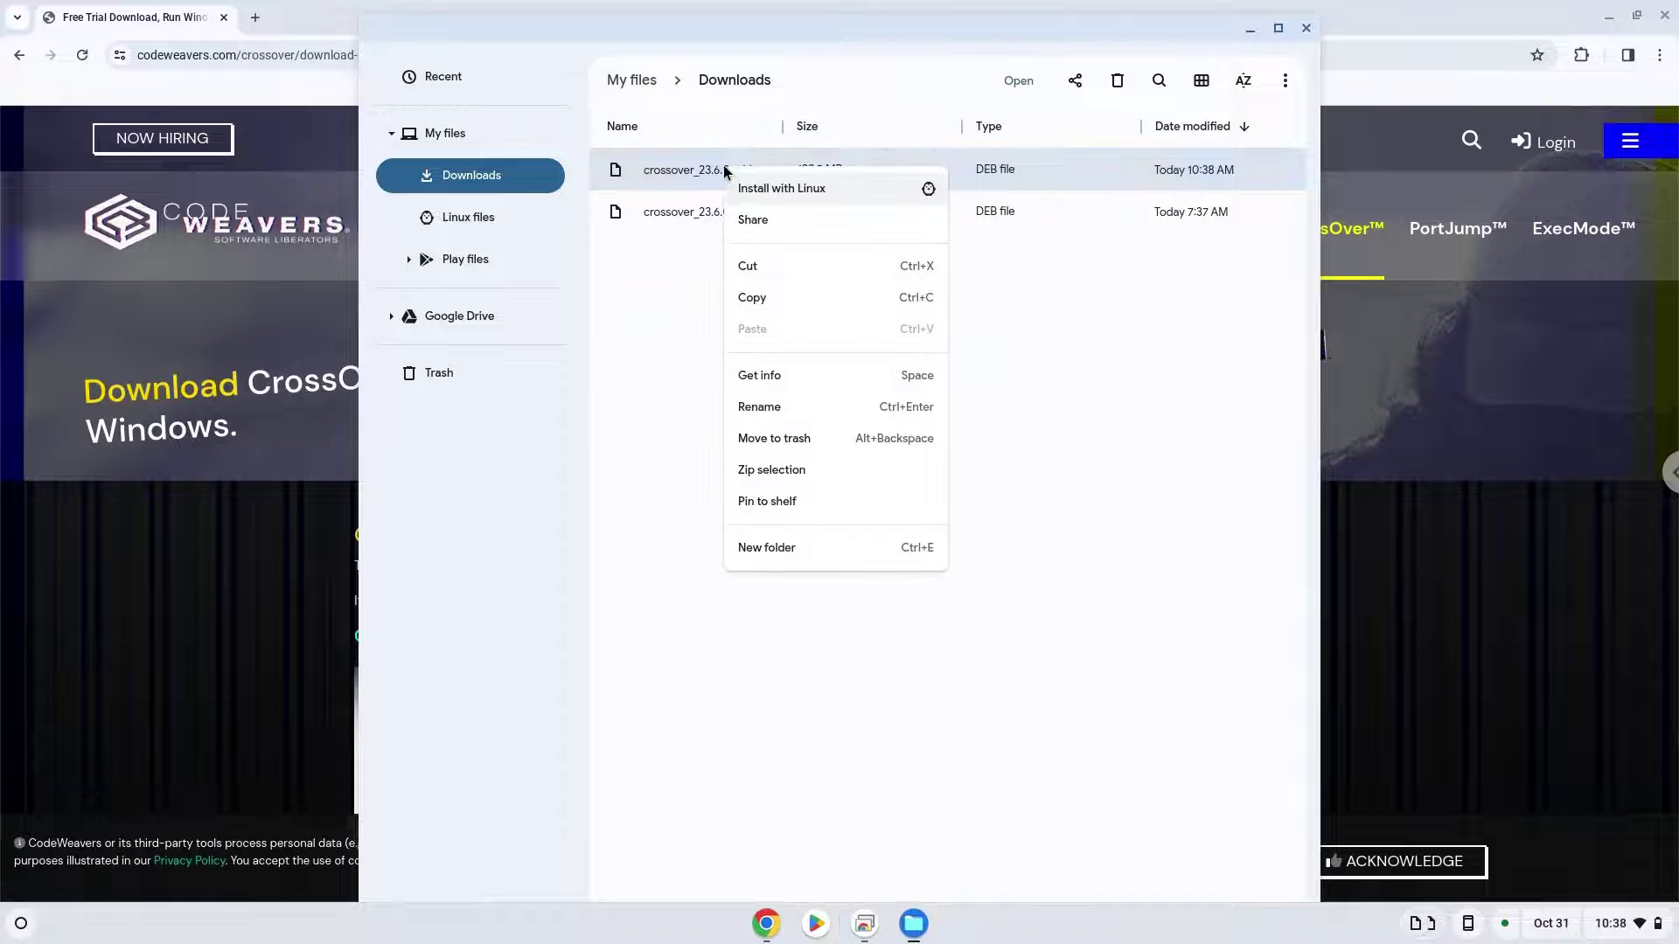
{"action": "left_click", "coordinate": [757, 192]}
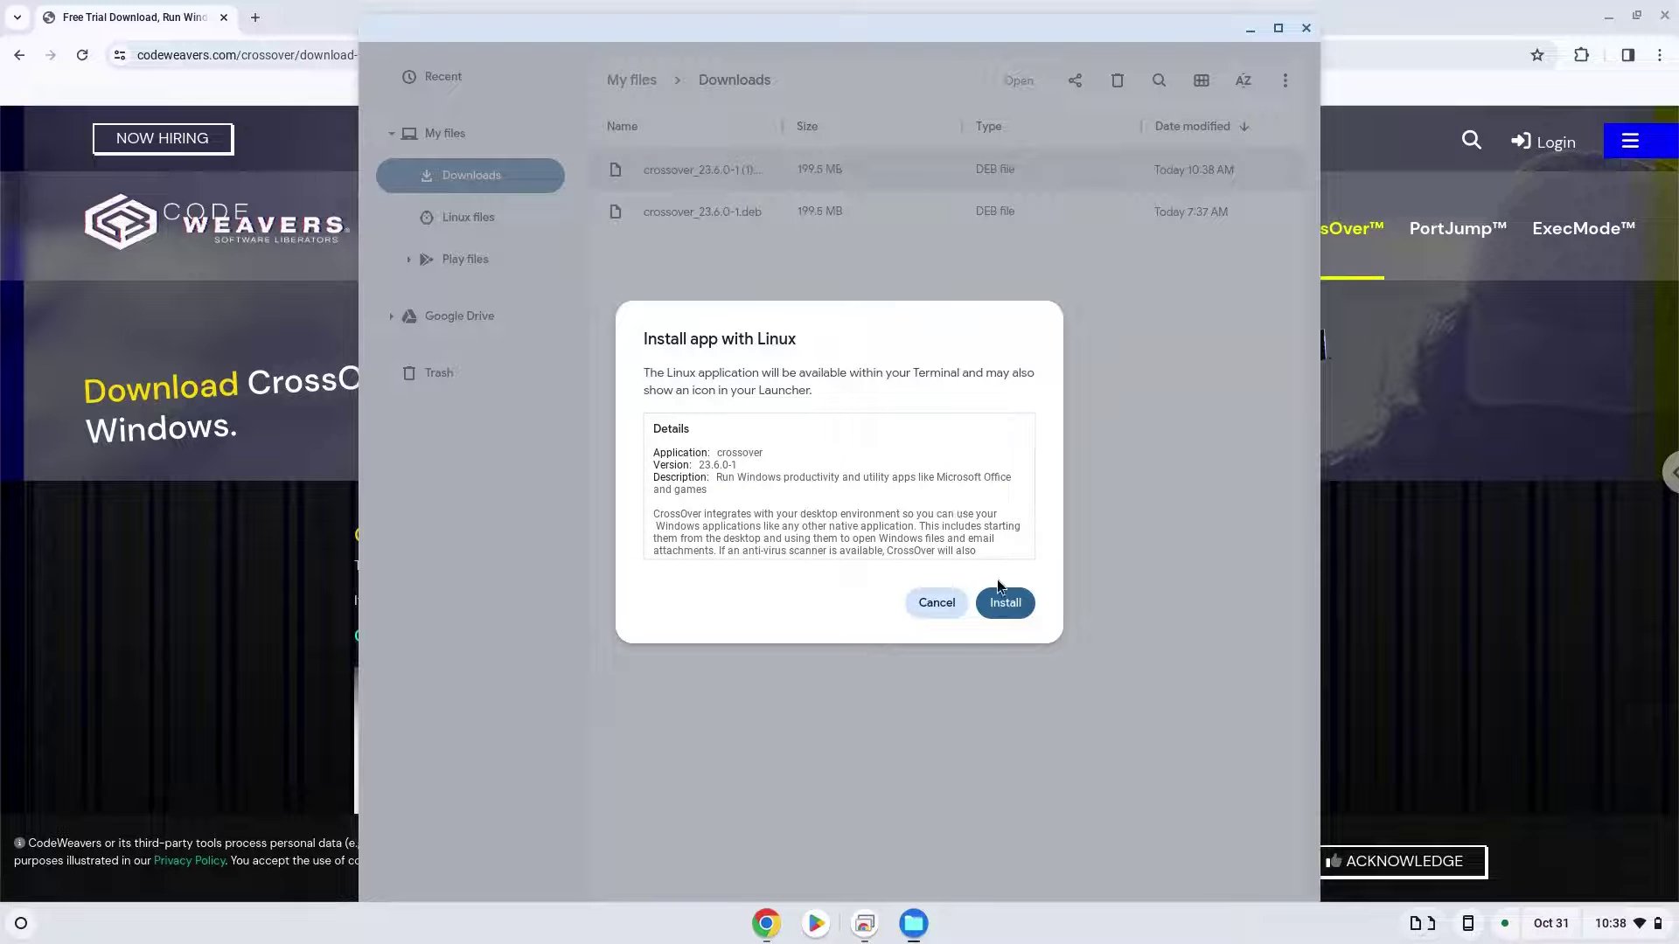
{"action": "left_click", "coordinate": [1004, 603]}
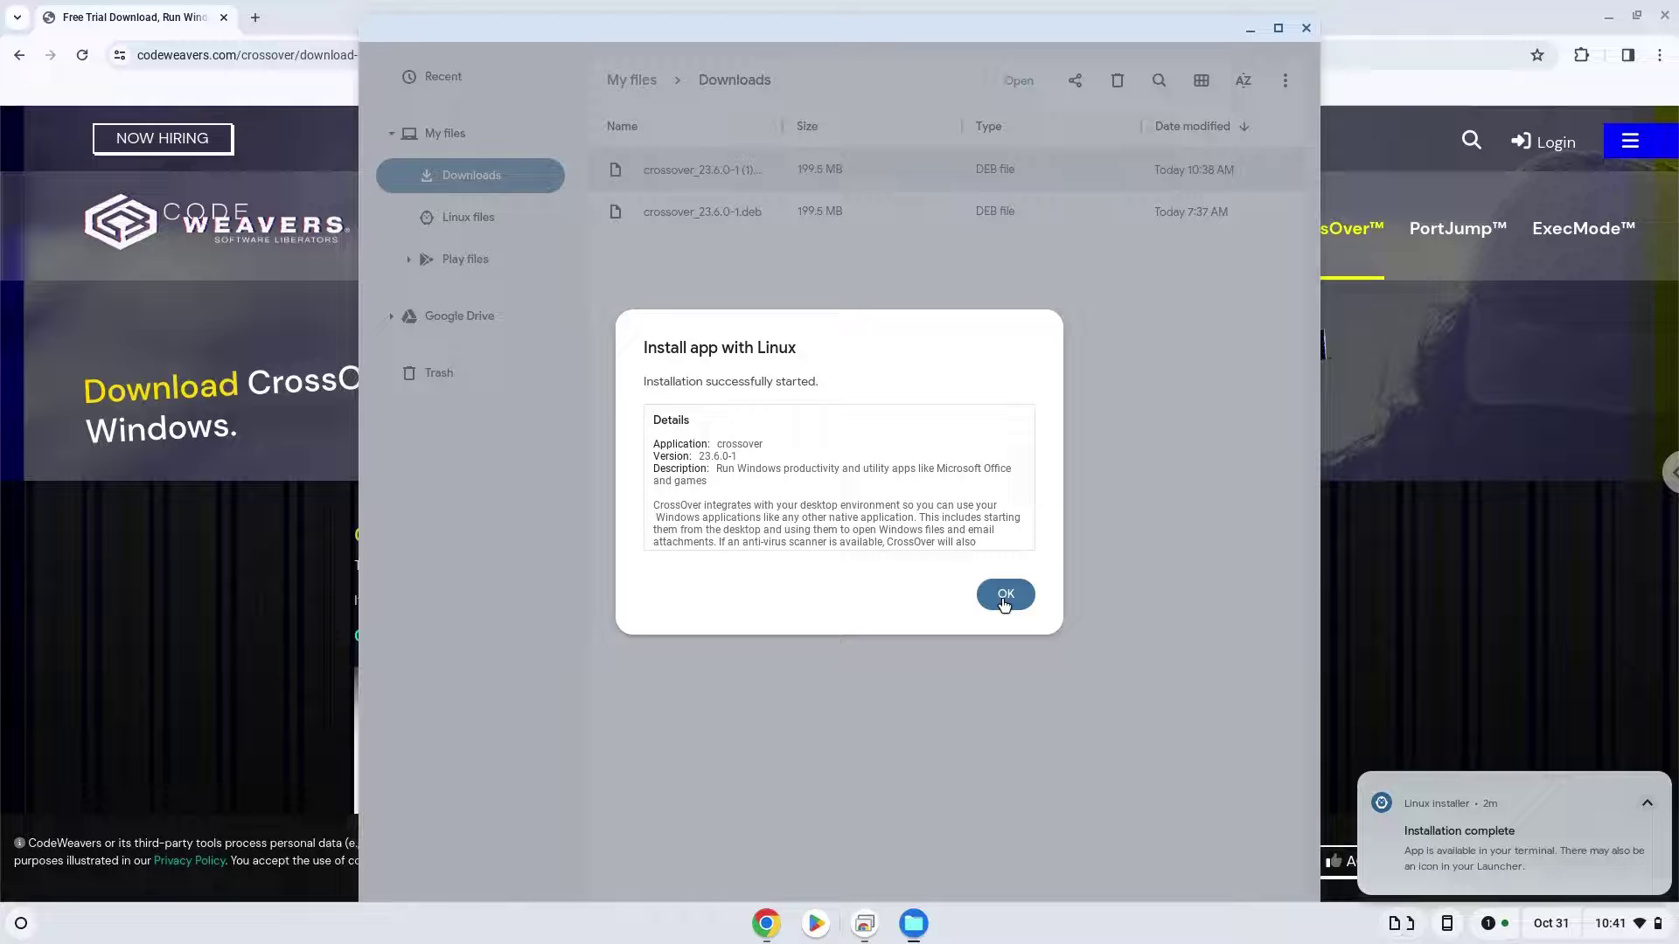
{"action": "left_click", "coordinate": [1005, 599]}
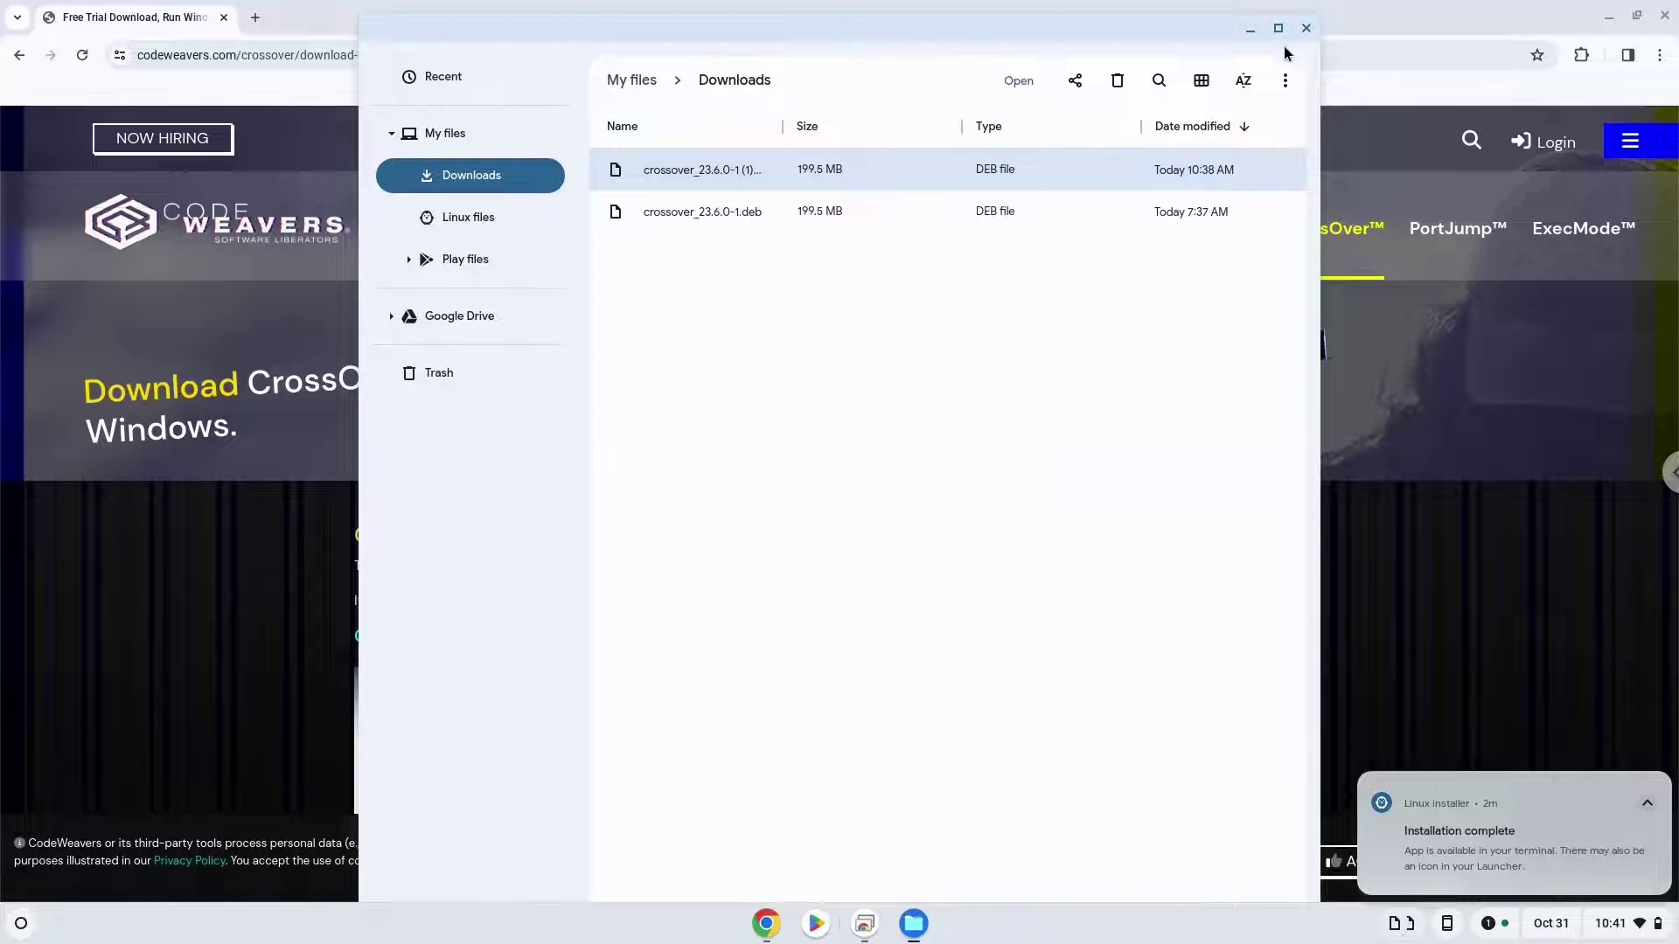
Close Files, minimise Chrome, and launch CrossOver from the app launcher.
{"action": "left_click", "coordinate": [1305, 31]}
{"action": "left_click", "coordinate": [1617, 24]}
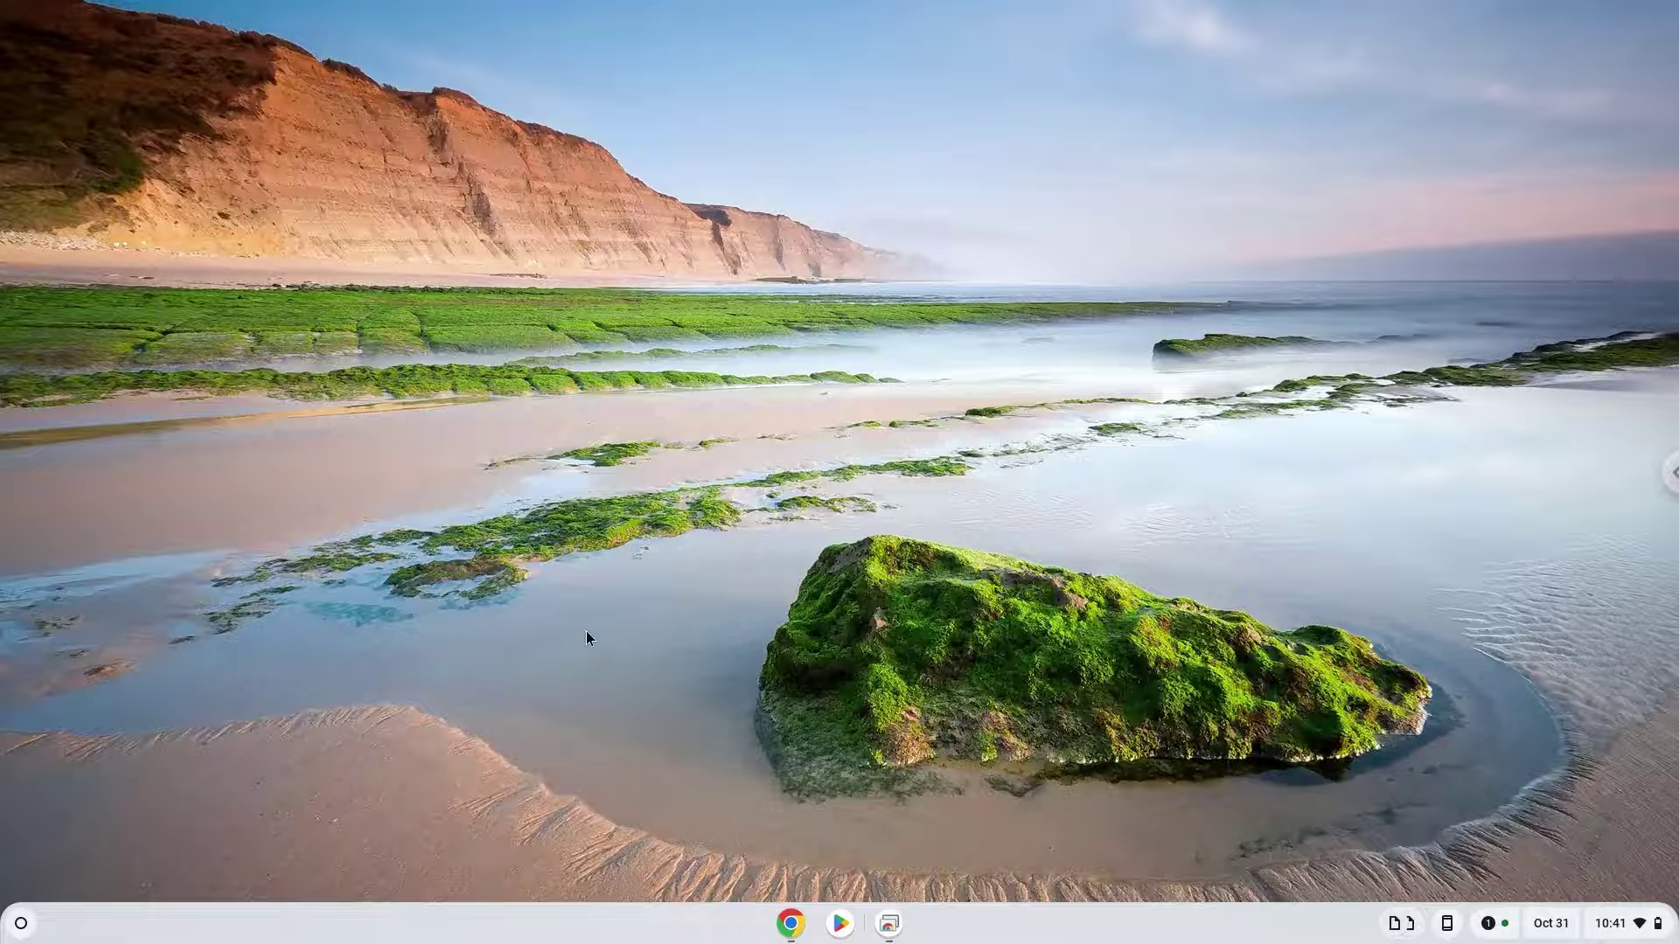
{"action": "left_click", "coordinate": [22, 922]}
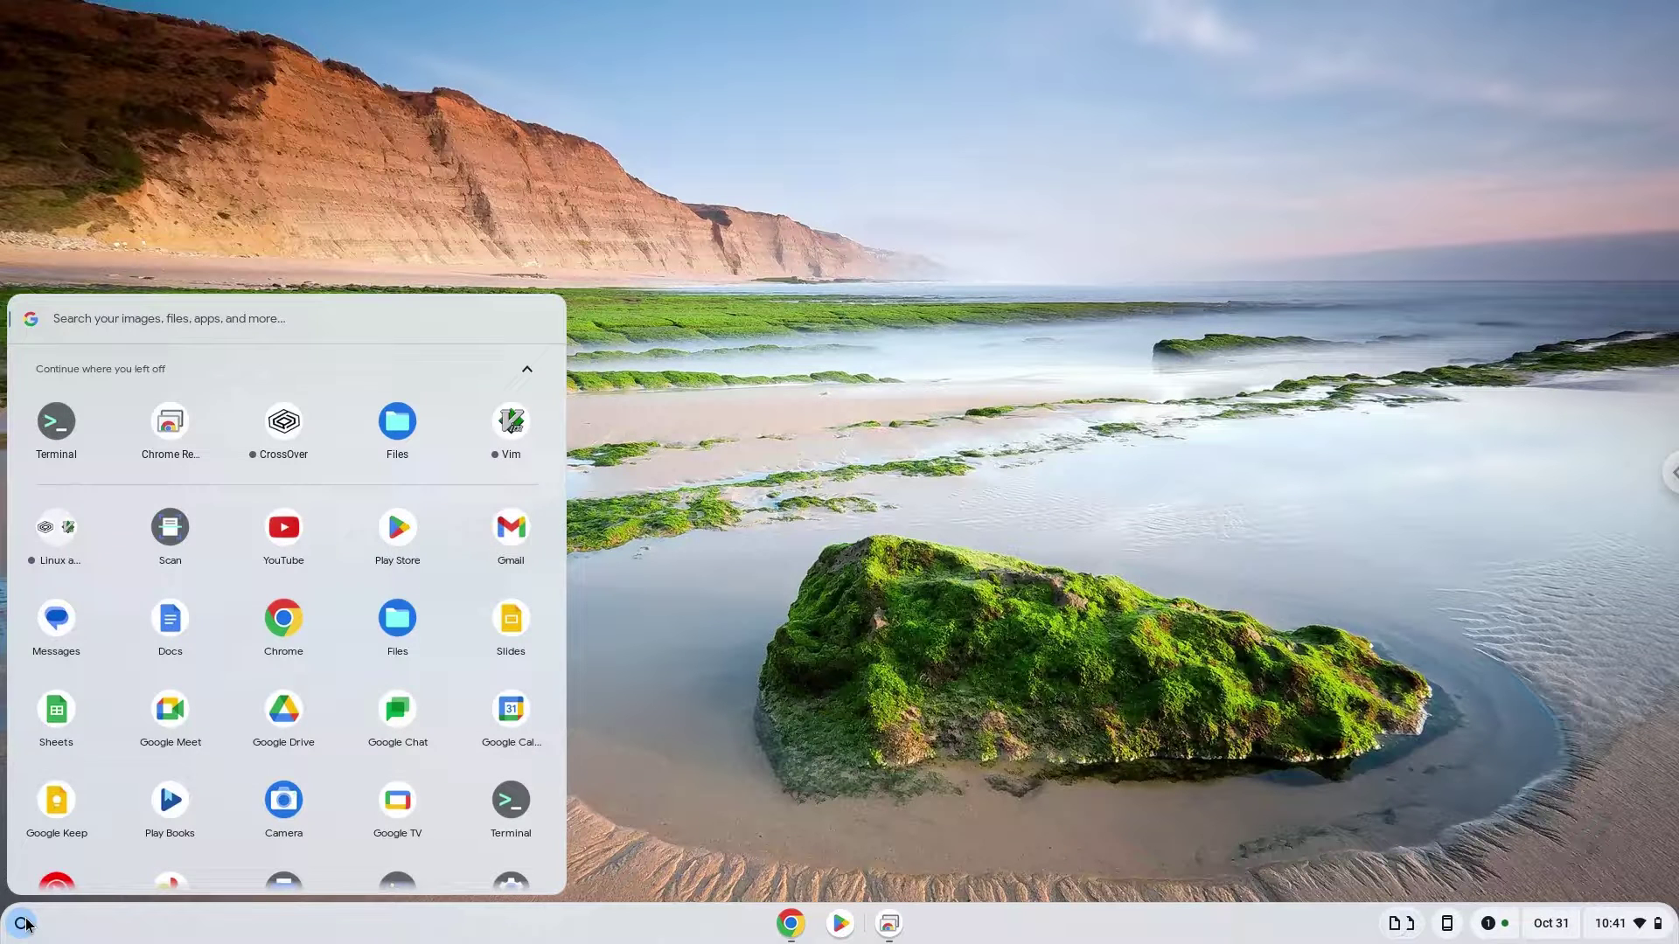
{"action": "left_click", "coordinate": [24, 922]}
{"action": "left_click", "coordinate": [24, 922]}
{"action": "left_click", "coordinate": [290, 427]}
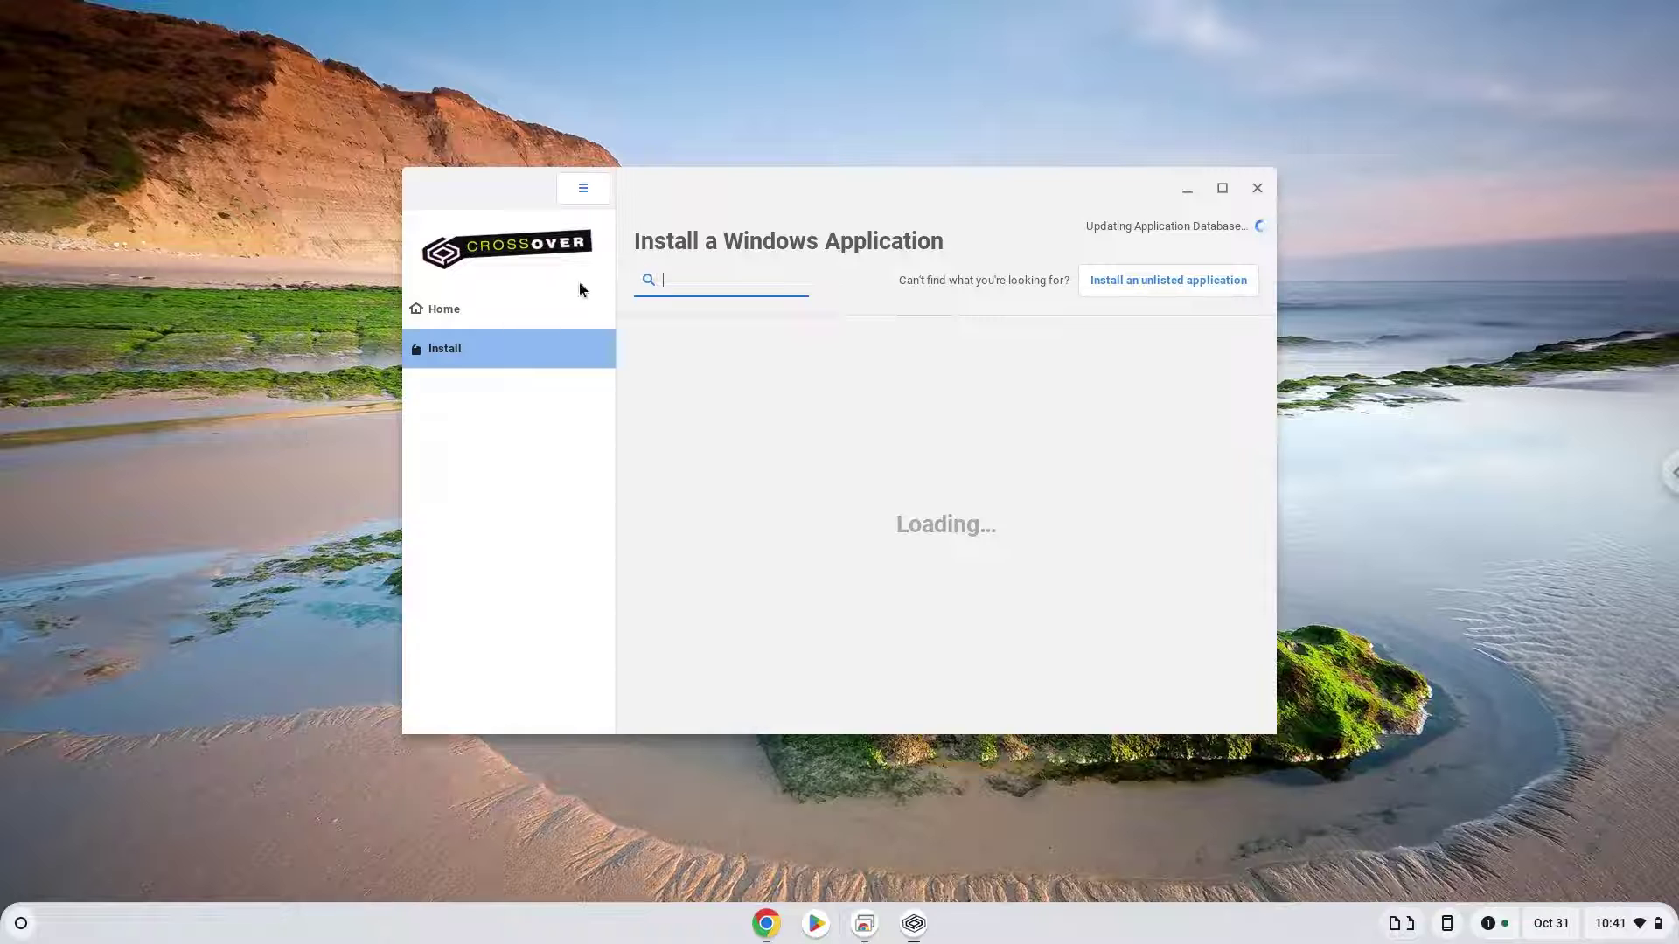
Maximise the CrossOver installer window, then bring up the app launcher.
{"action": "double_click", "coordinate": [813, 185]}
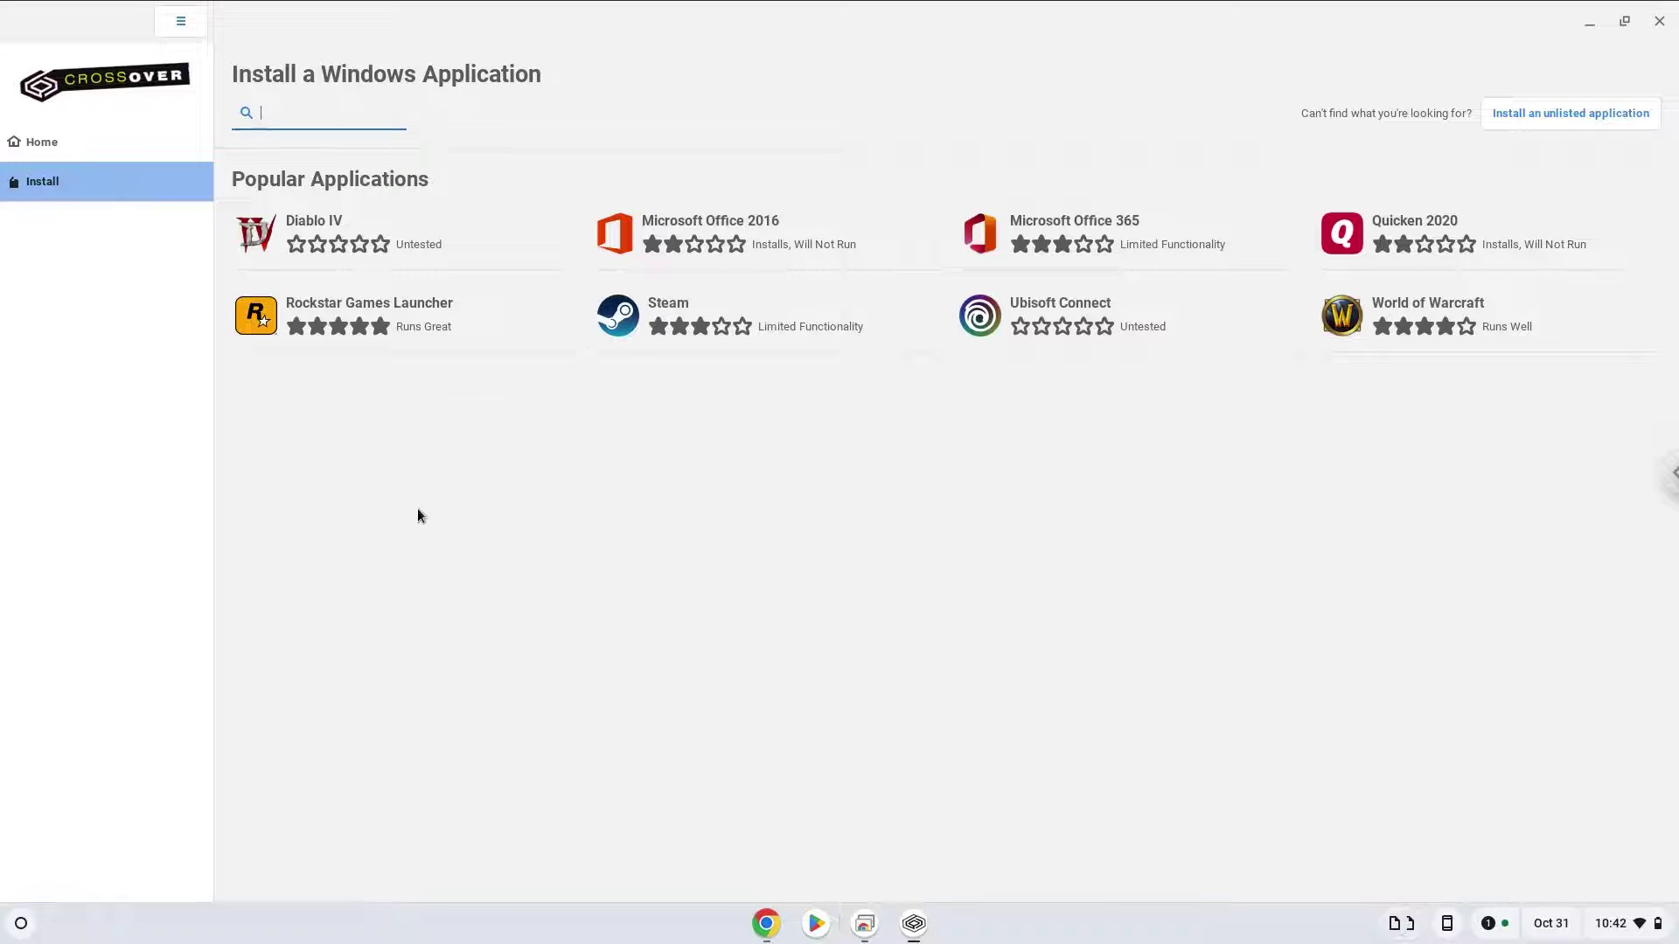
{"action": "left_click", "coordinate": [21, 924]}
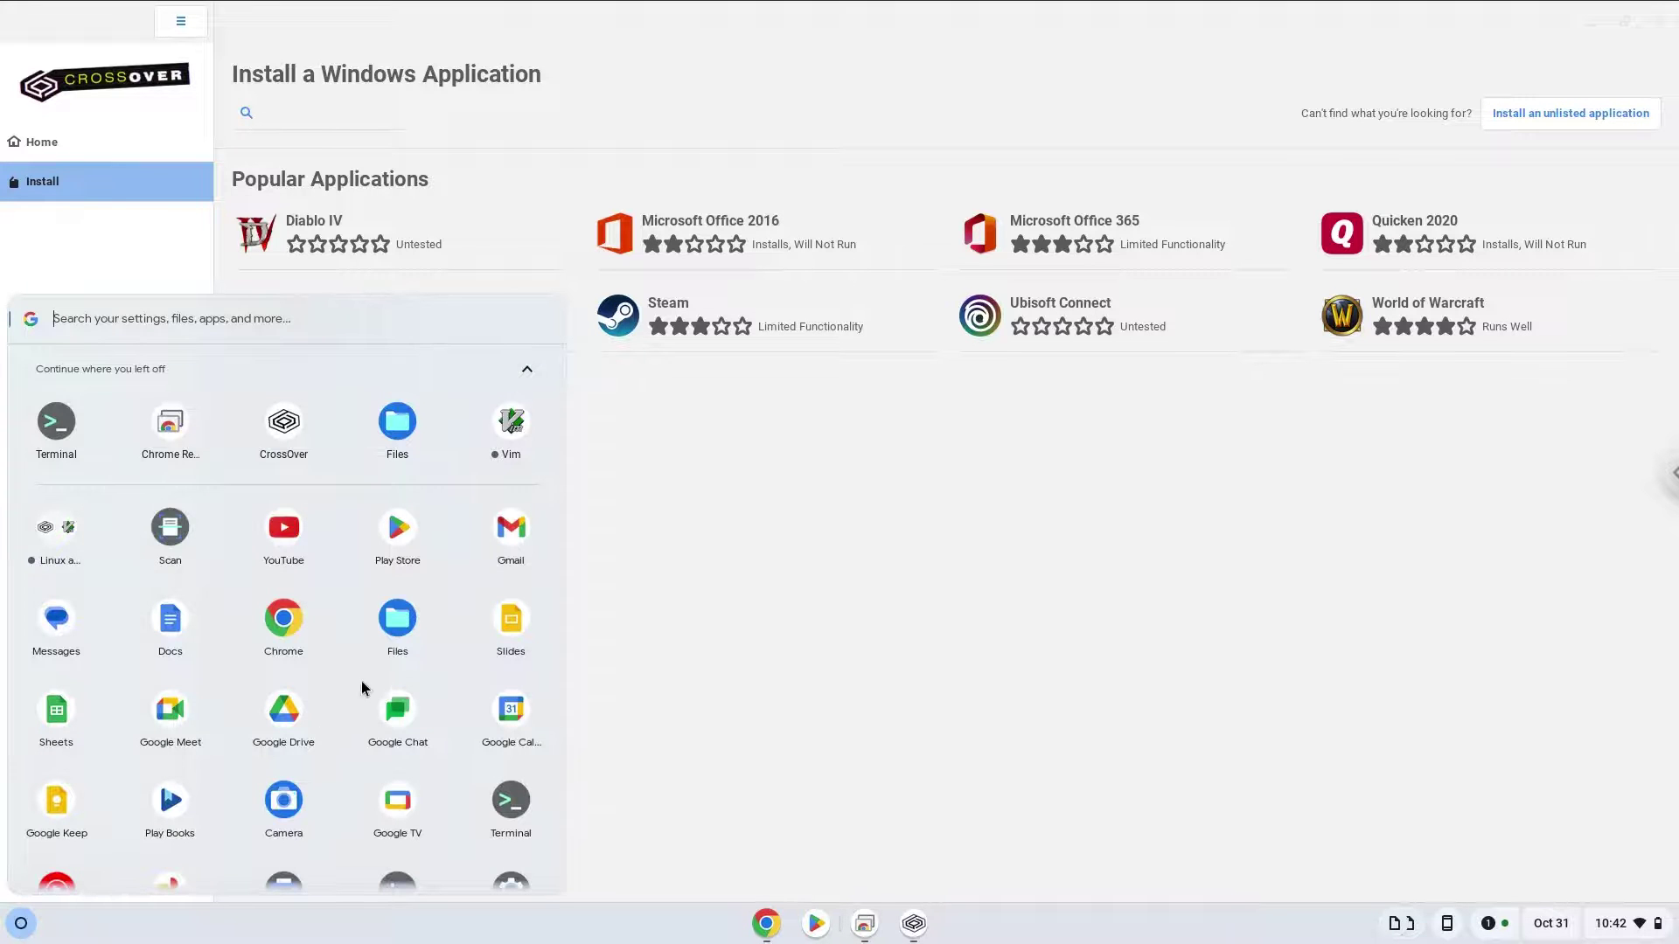
Open Files, show hidden files in Linux files, and enter the .cxoffice folder.
{"action": "left_click", "coordinate": [395, 621]}
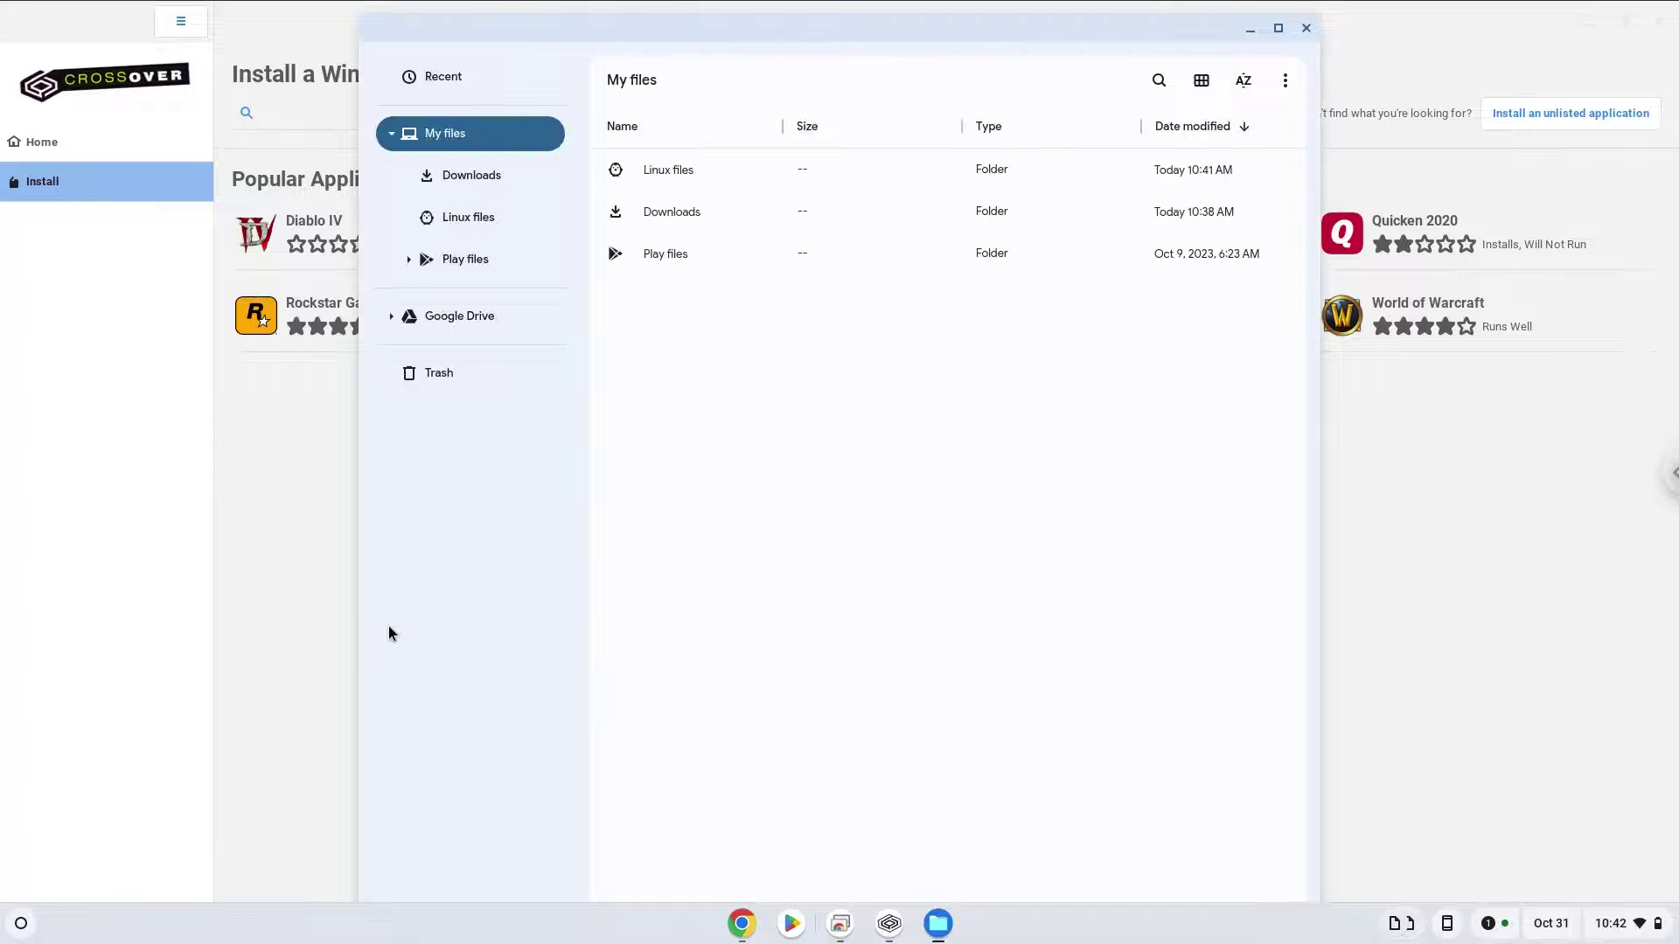
{"action": "left_click", "coordinate": [486, 225]}
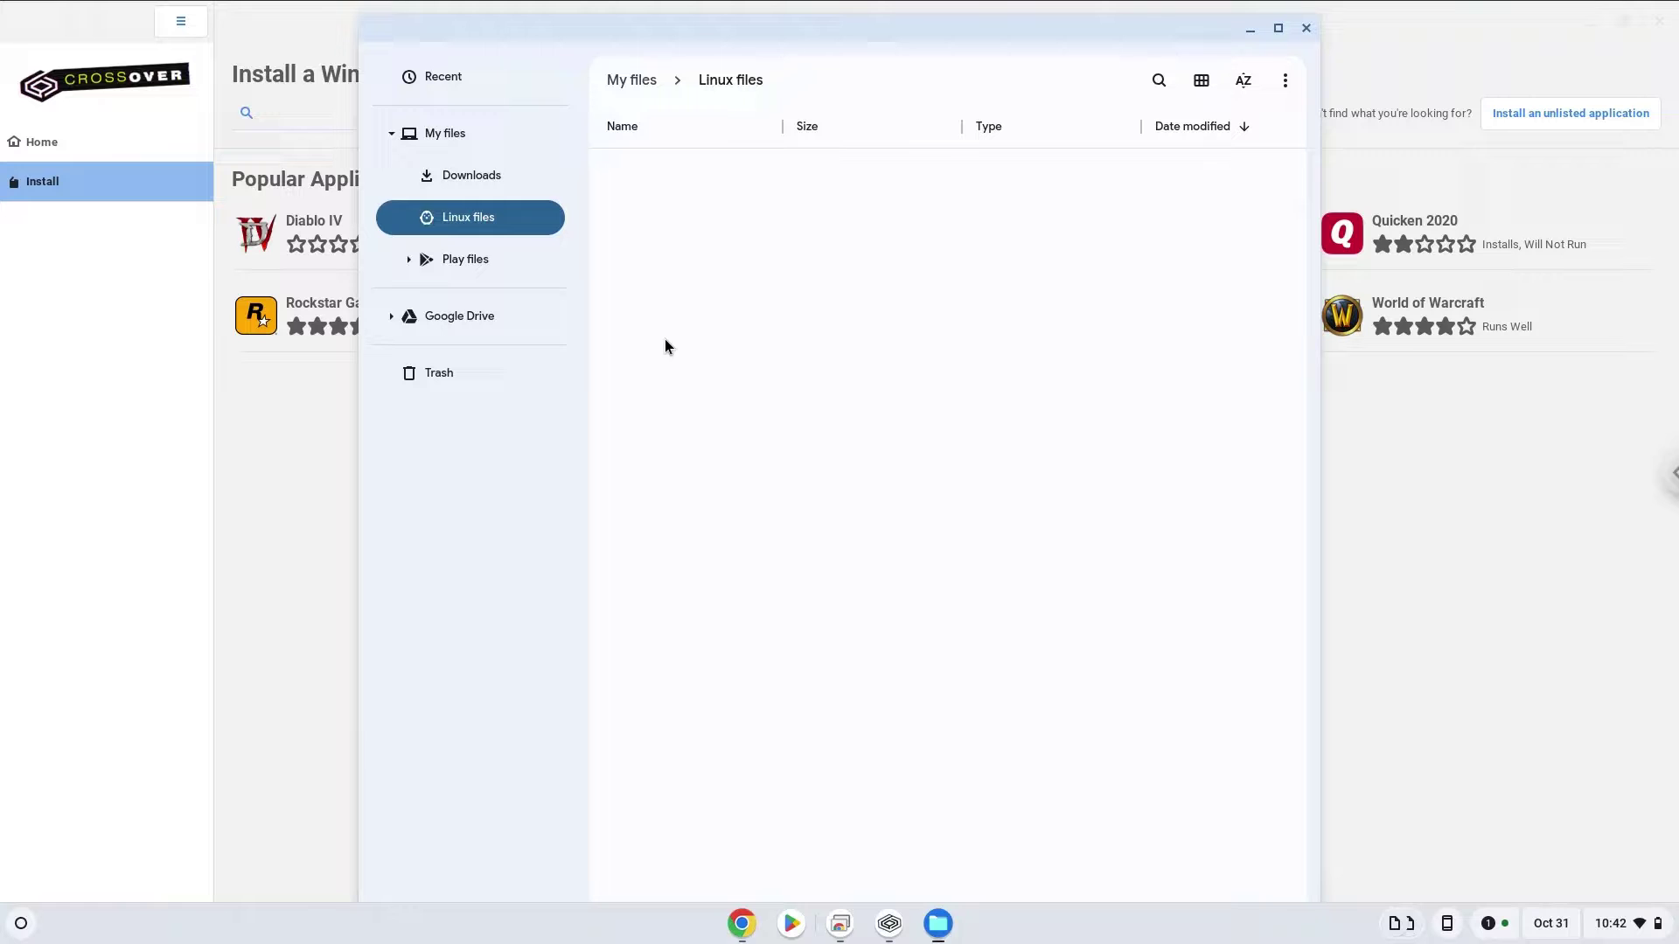
{"action": "left_click", "coordinate": [1285, 85]}
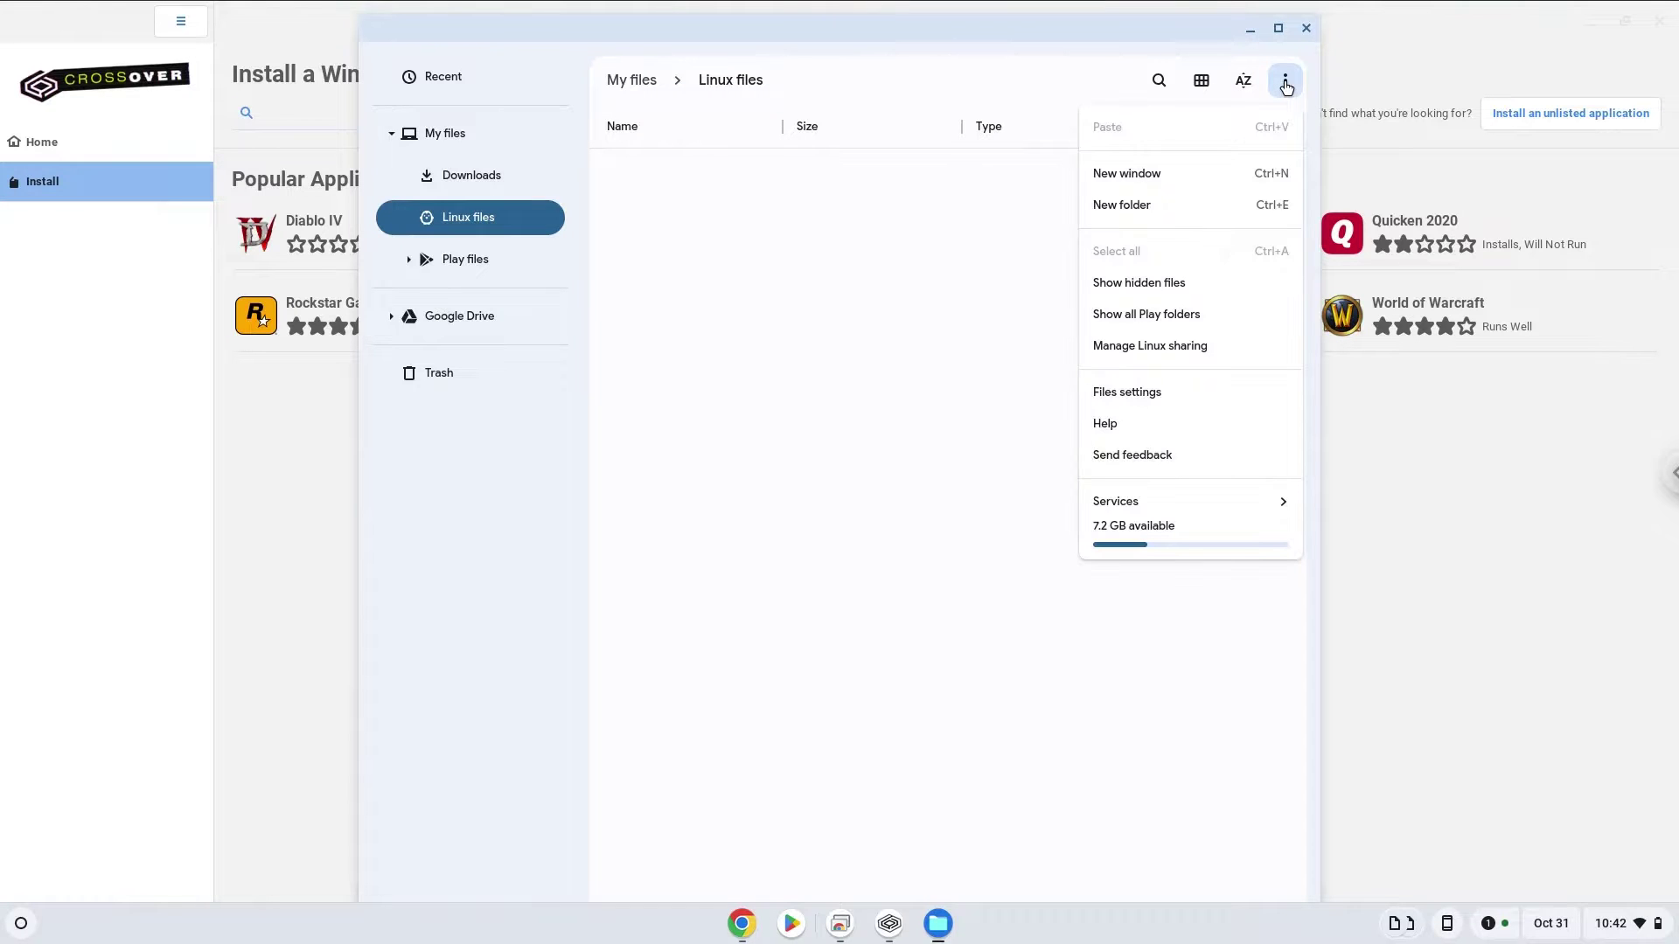
{"action": "left_click", "coordinate": [1126, 295]}
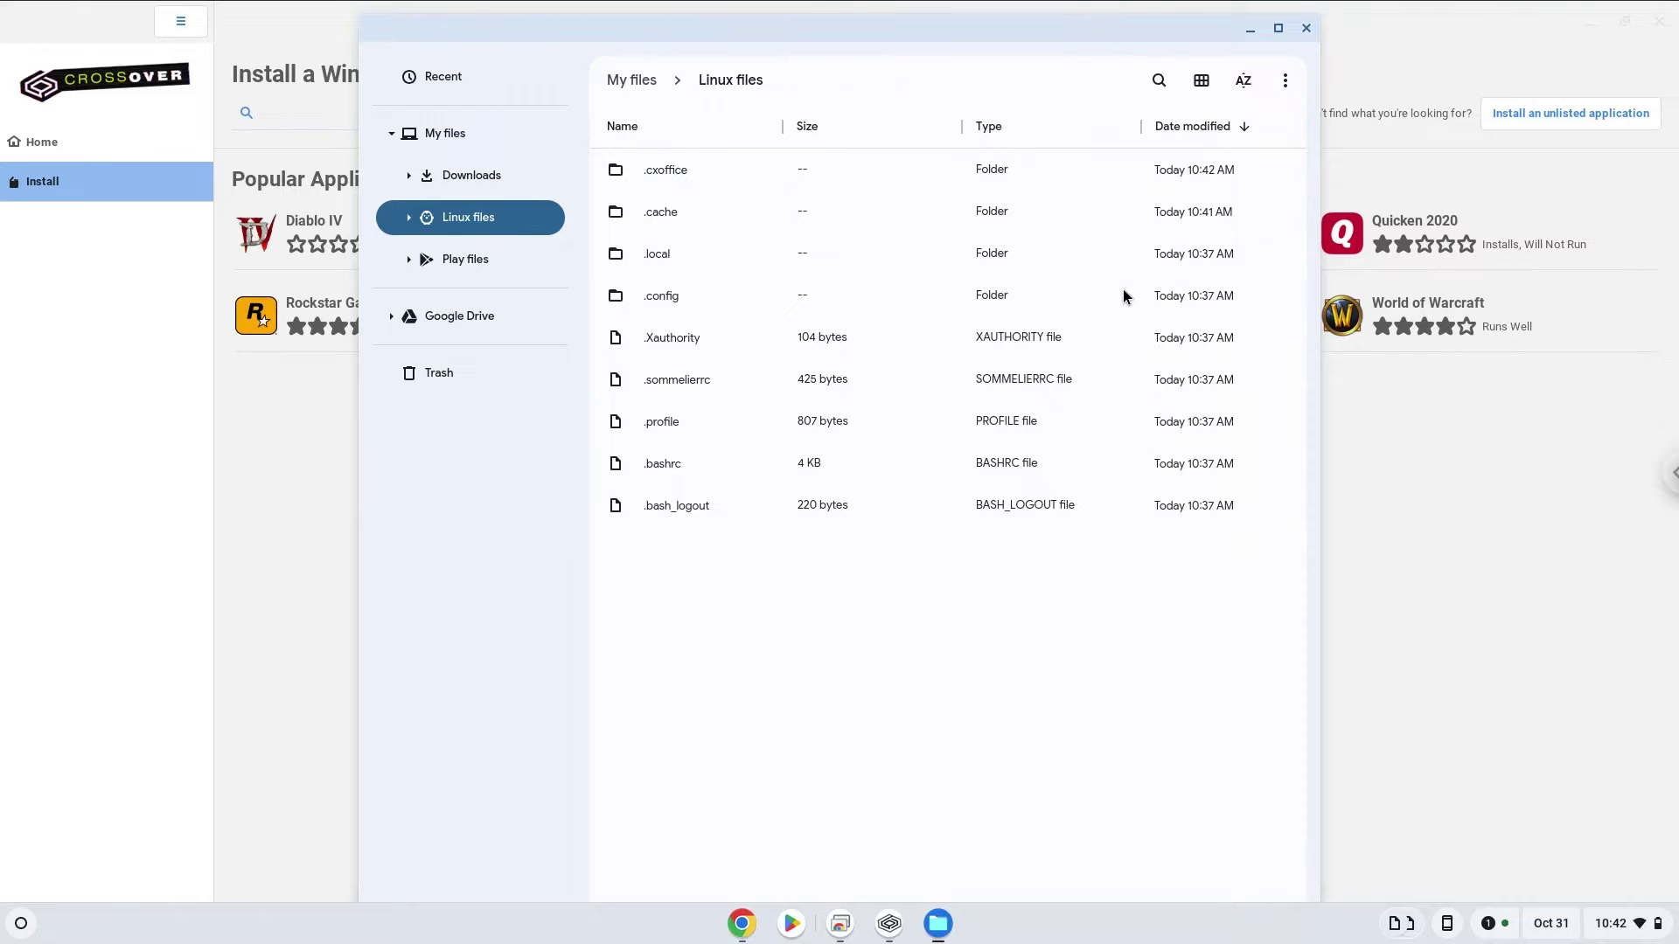
{"action": "double_click", "coordinate": [660, 171]}
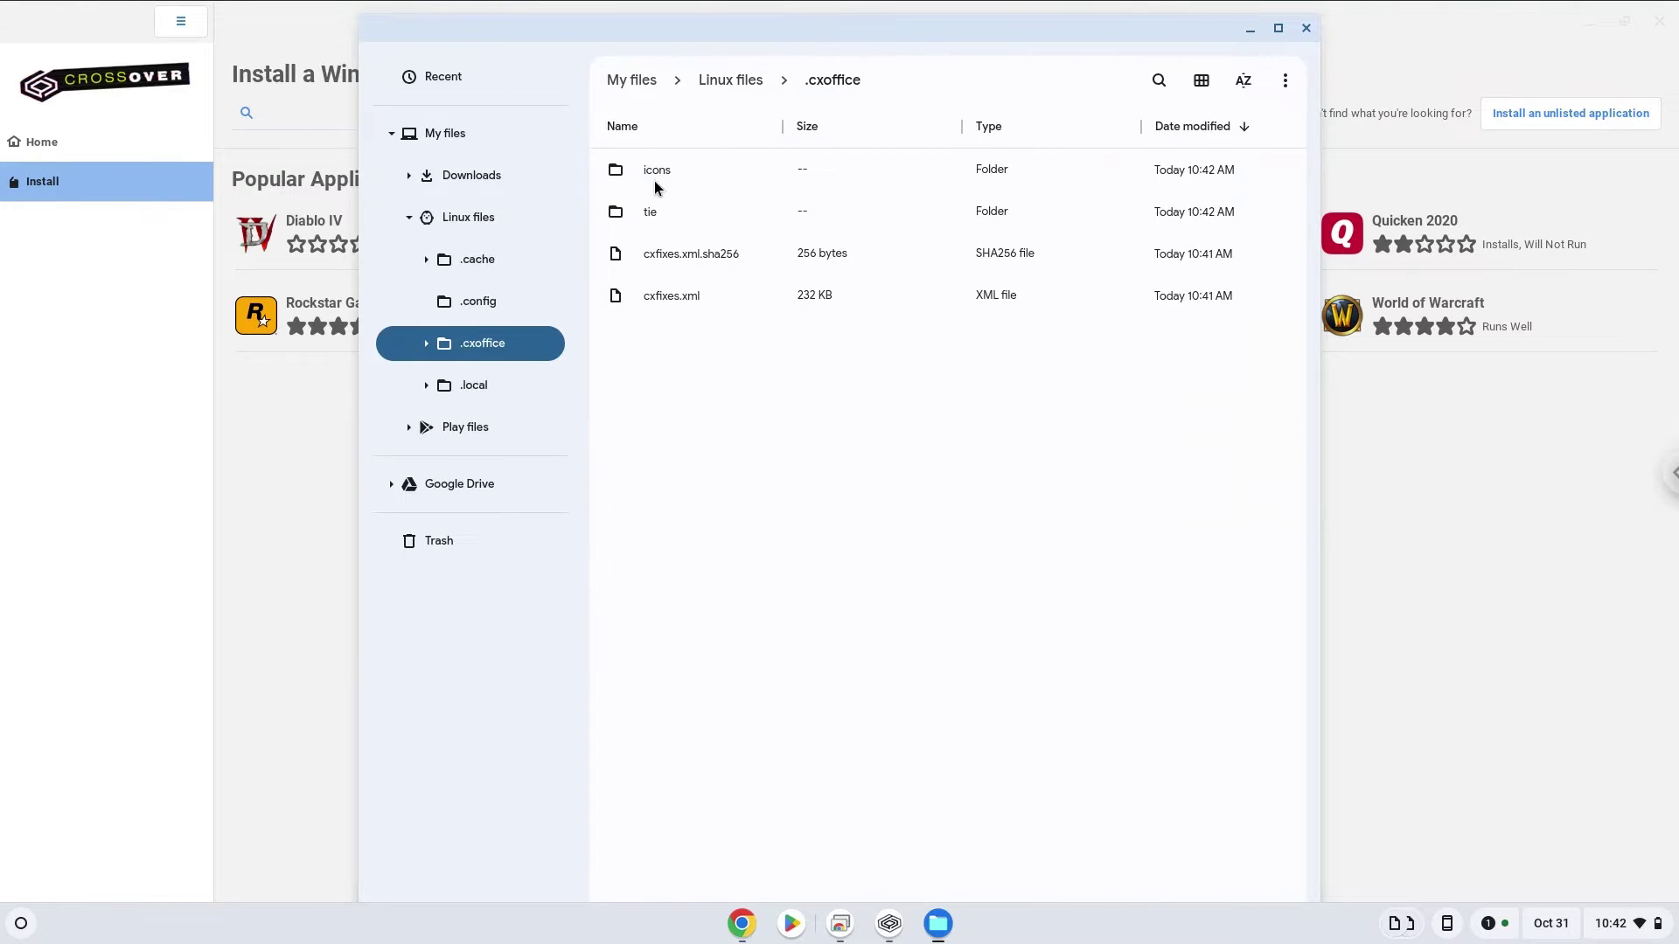